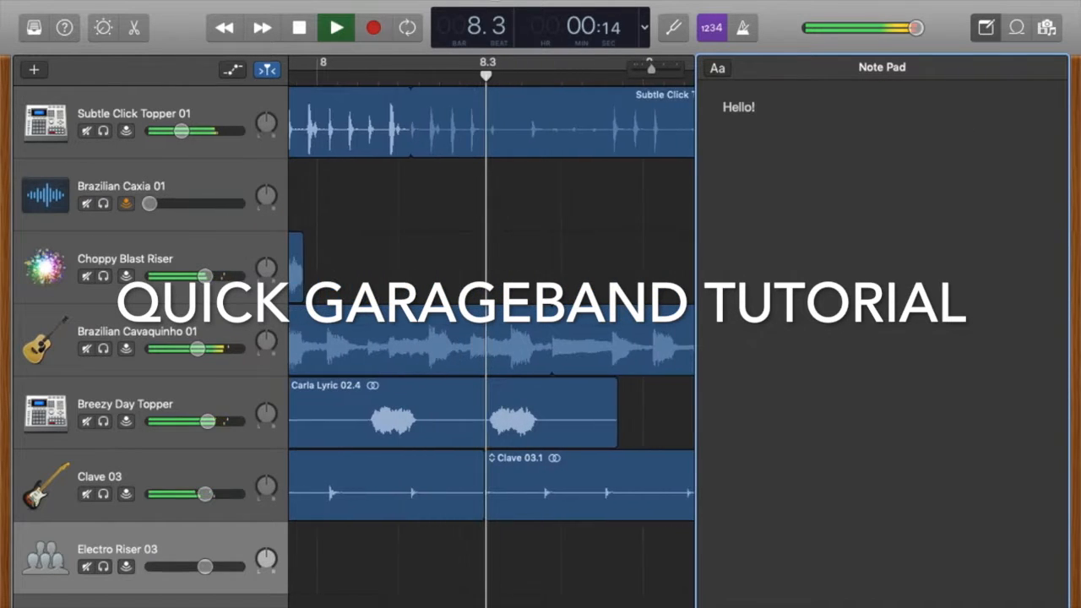
Add the text "Welcome to Garageband!" after "Hello!" in the project's note pad.
type("Welcome to Garageband")
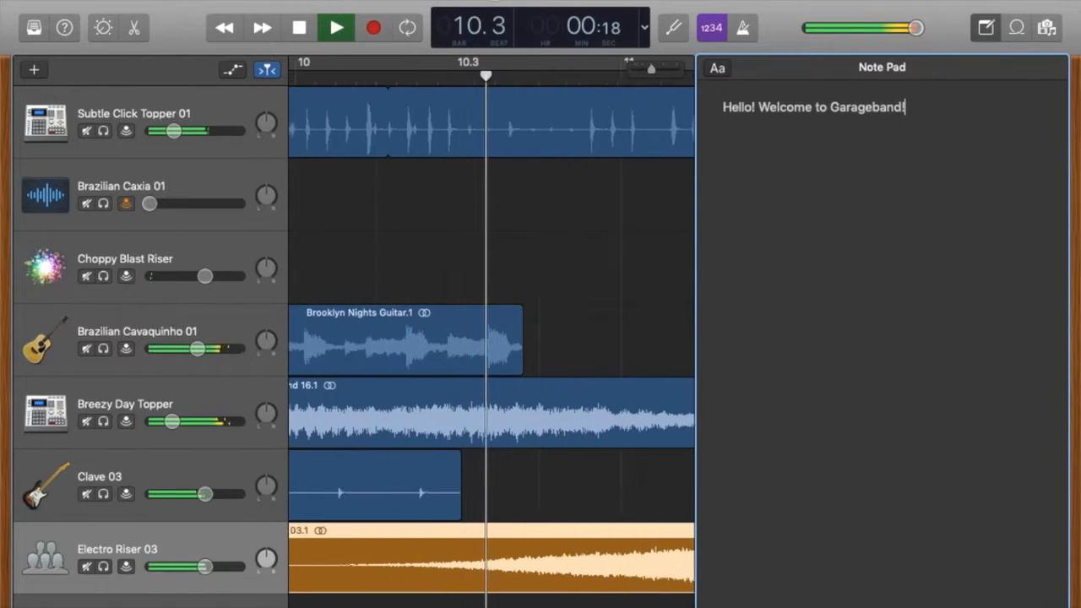
type("!")
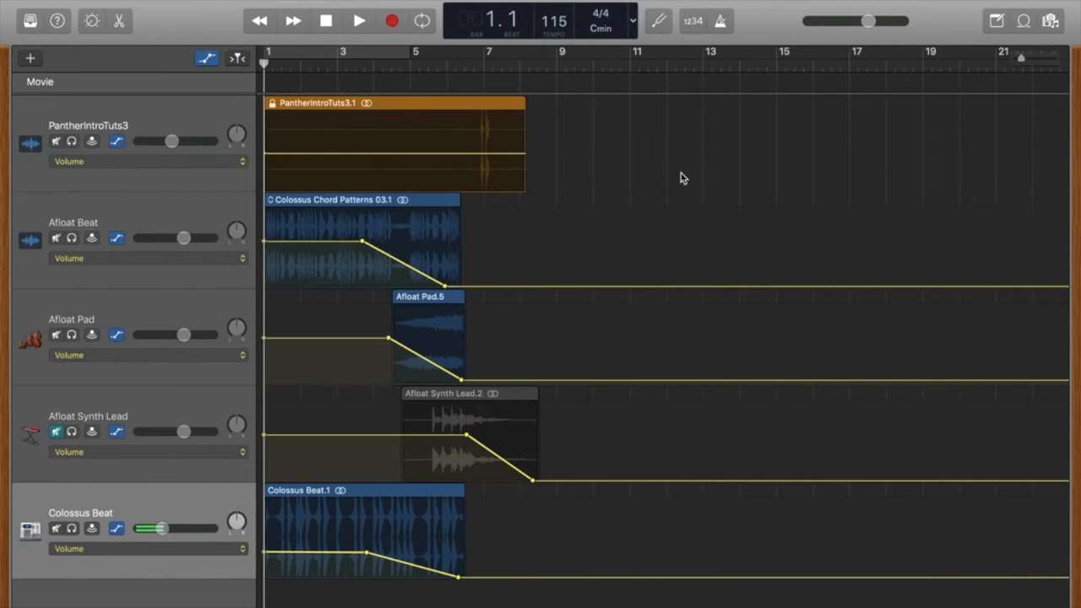
Show the Apple Loops browser, look through the available loops, and hide it again.
left_click(1024, 24)
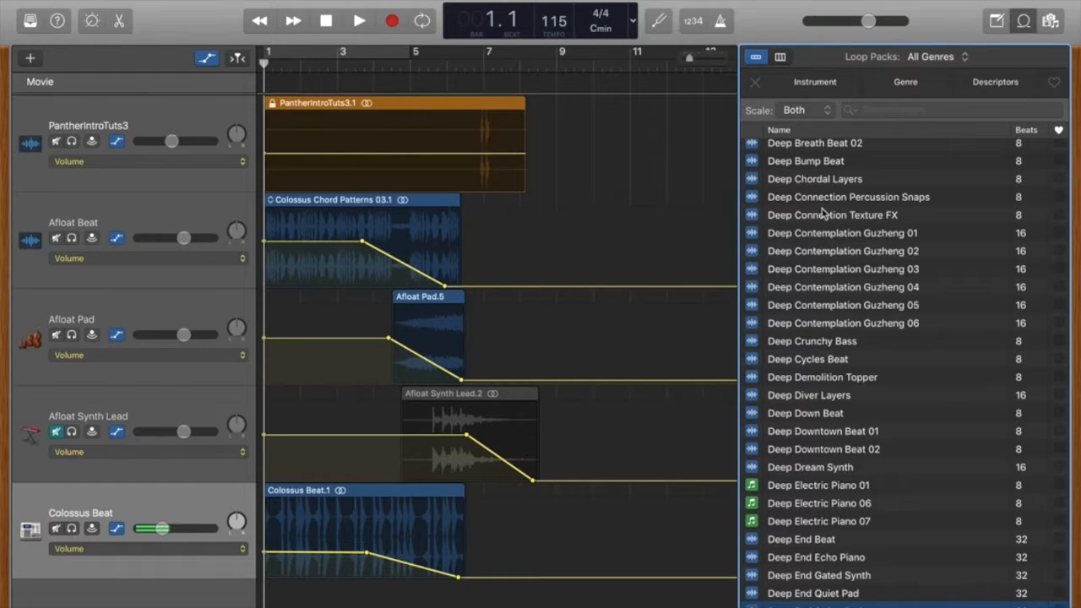
scroll(788, 449, "down", 5)
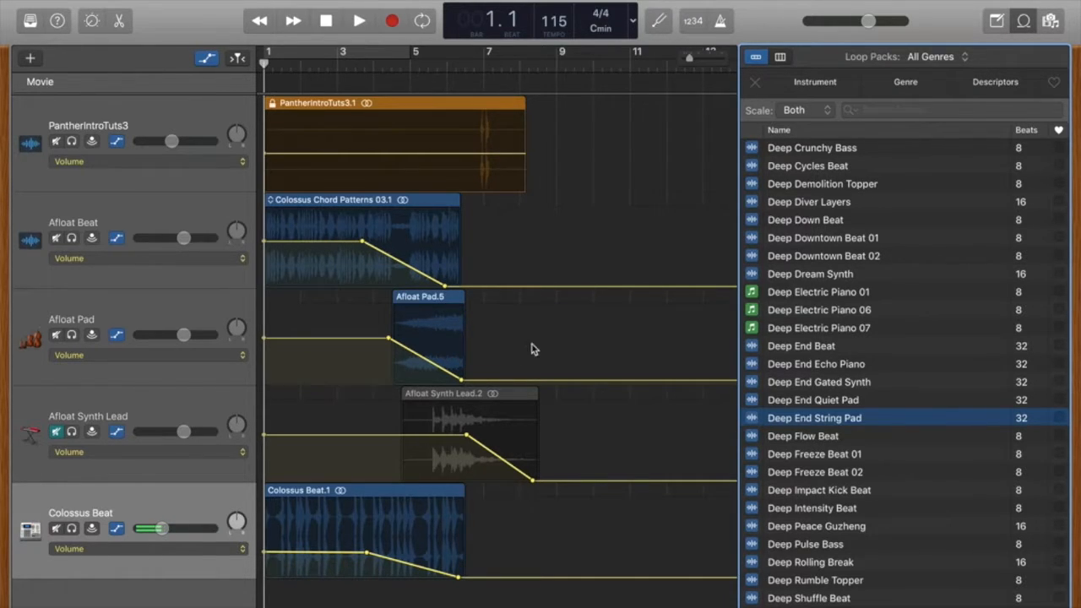
left_click(1023, 20)
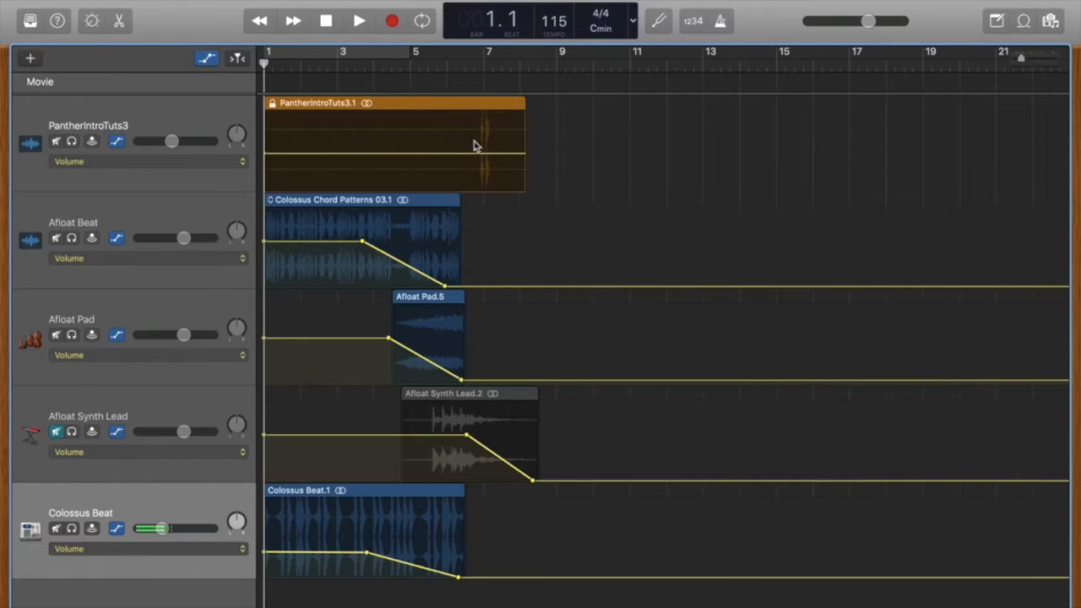
Play the project from the start to about bar 6 and return the playhead to bar 1.
left_click(363, 22)
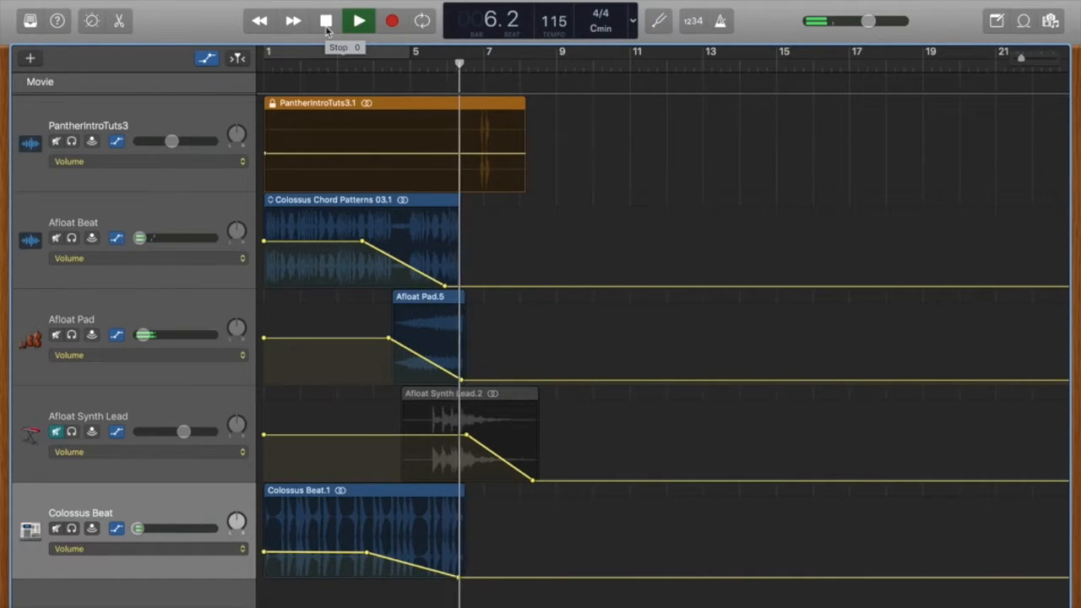
left_click(326, 21)
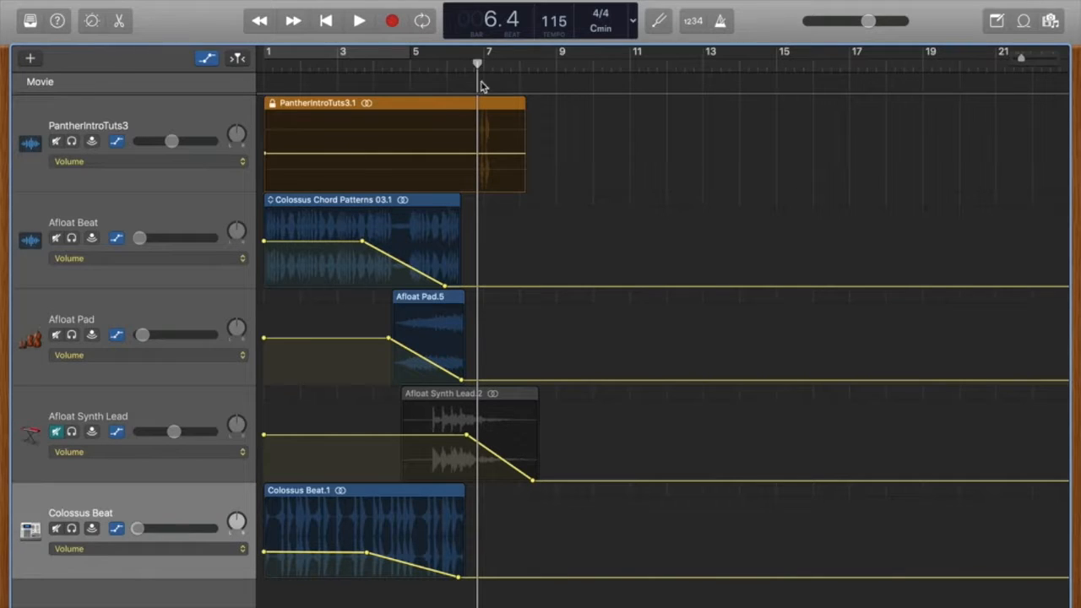
left_click_drag(479, 64, 262, 64)
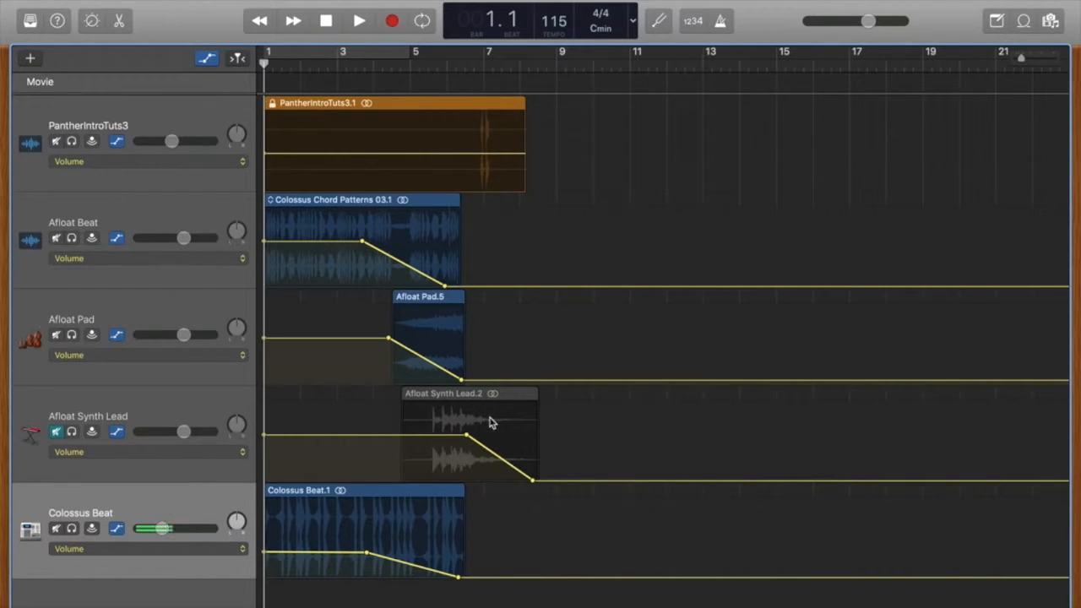
Unmute the Afloat Synth Lead track, listen to the project from about bar 3 to bar 7, and return the playhead to bar 1.
left_click(56, 432)
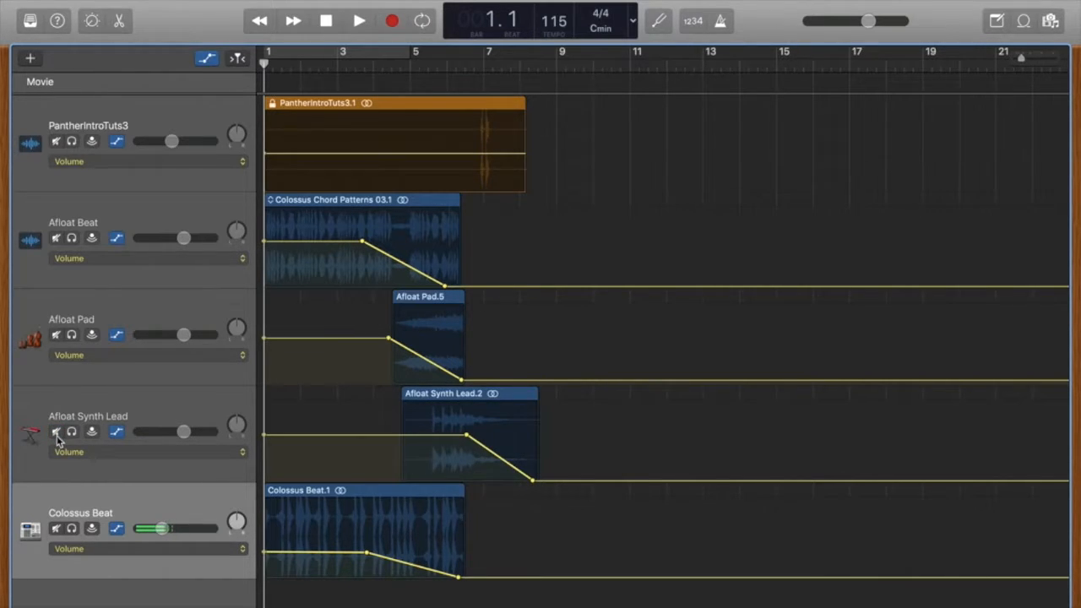
left_click_drag(262, 63, 354, 77)
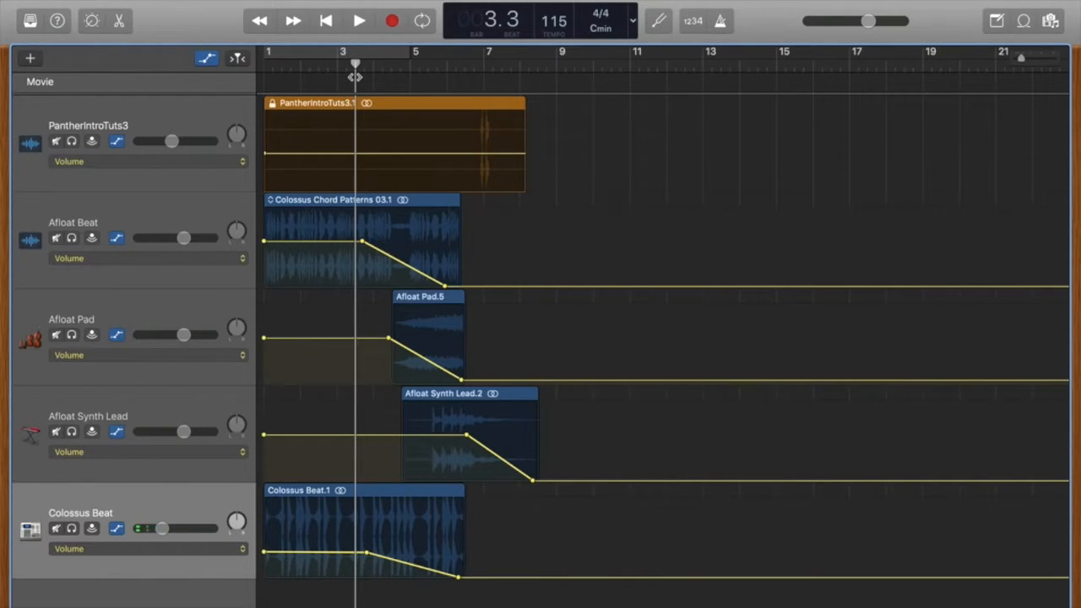
left_click(359, 21)
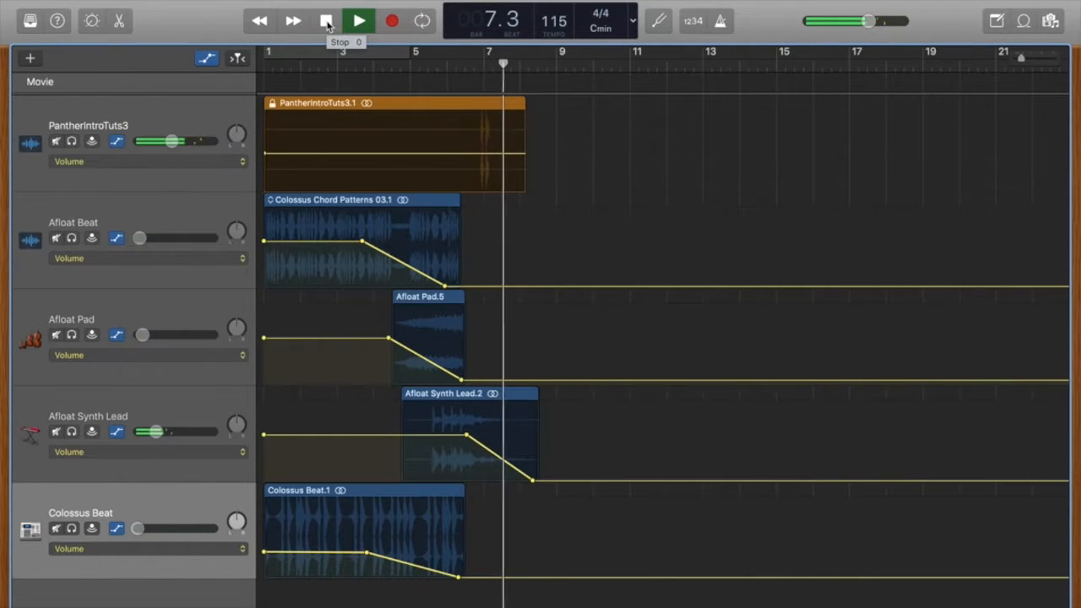
left_click(327, 25)
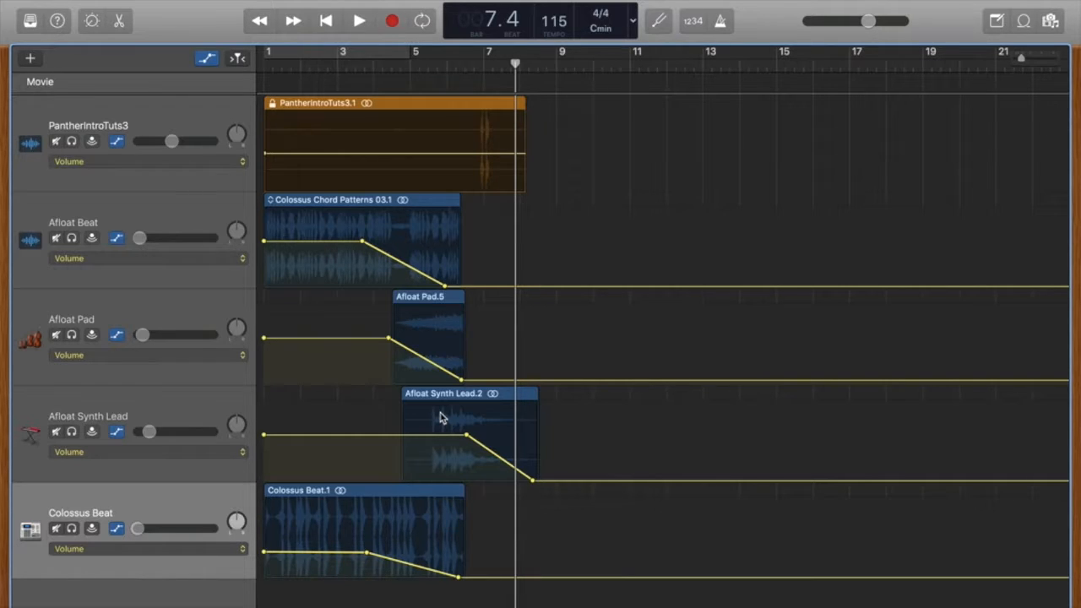
left_click_drag(516, 65, 254, 78)
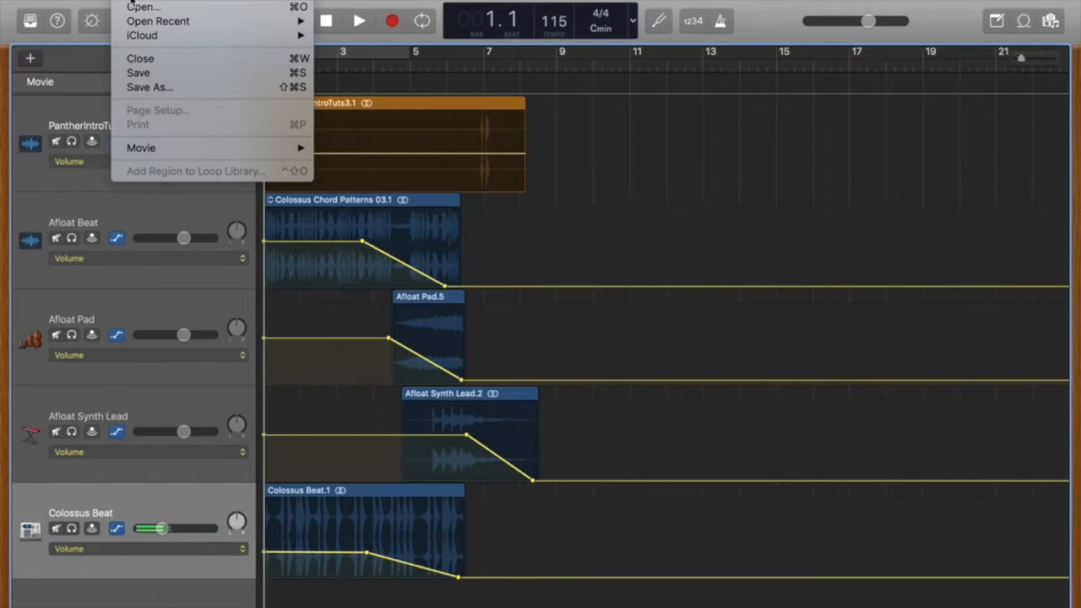
Start a new empty project without saving the changes to MovietoSoundProjectNICE!
left_click(133, 1)
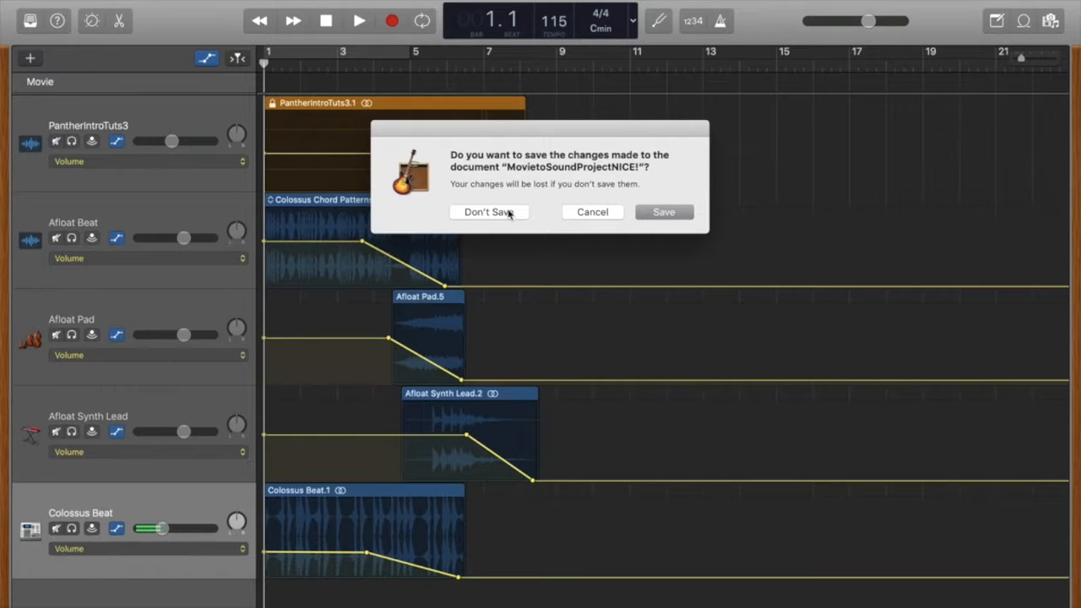
left_click(509, 213)
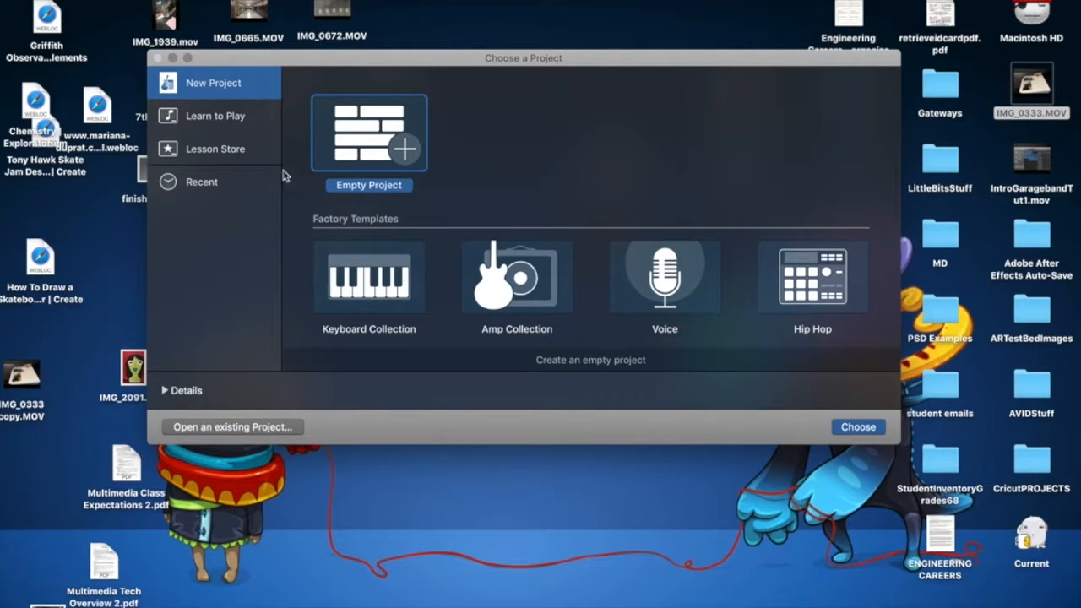
double_click(398, 155)
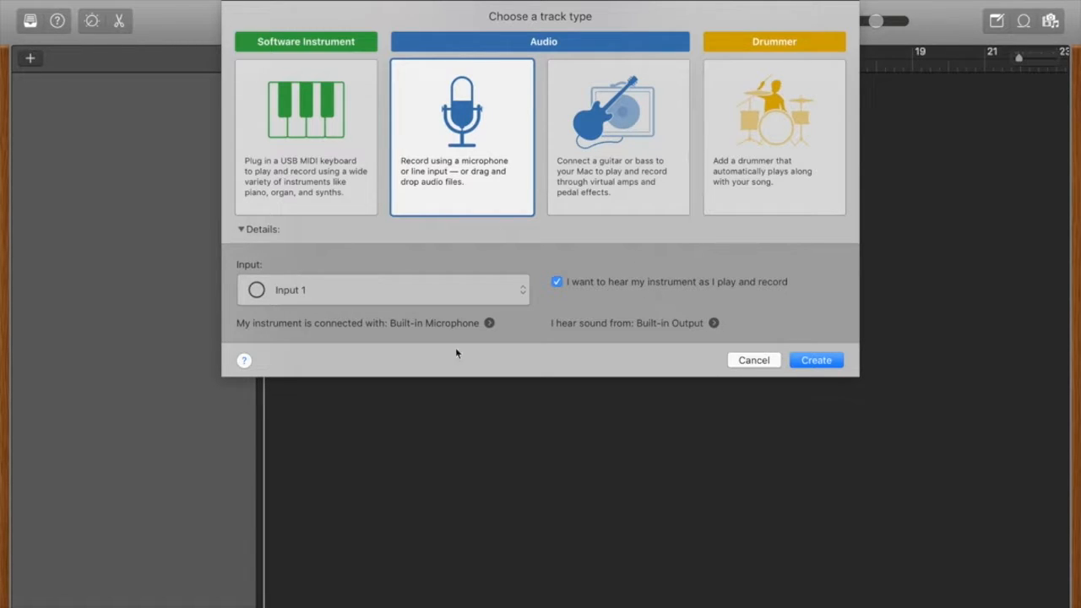
Create a microphone audio track on Input 1, dismiss the feedback warning, and collapse the track controls pane below the timeline.
left_click(825, 363)
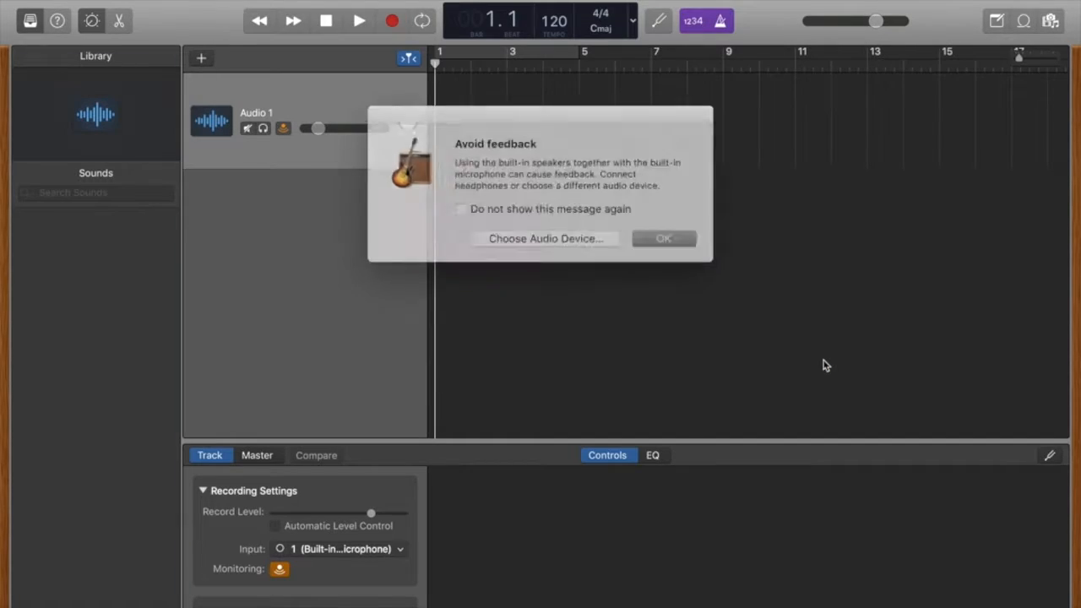
left_click(639, 240)
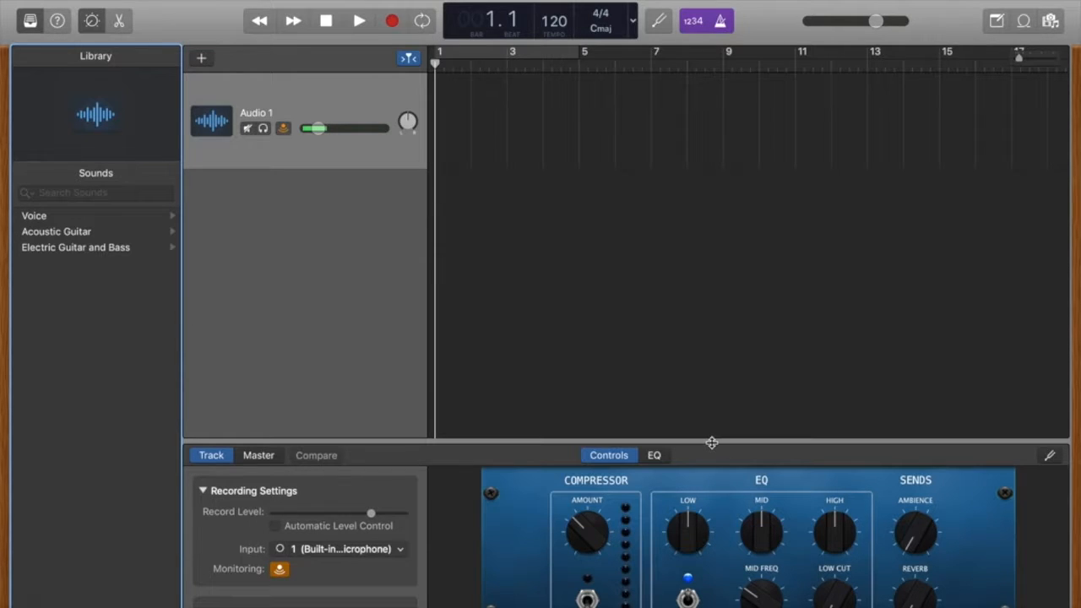
left_click_drag(712, 441, 714, 476)
left_click_drag(698, 551, 697, 576)
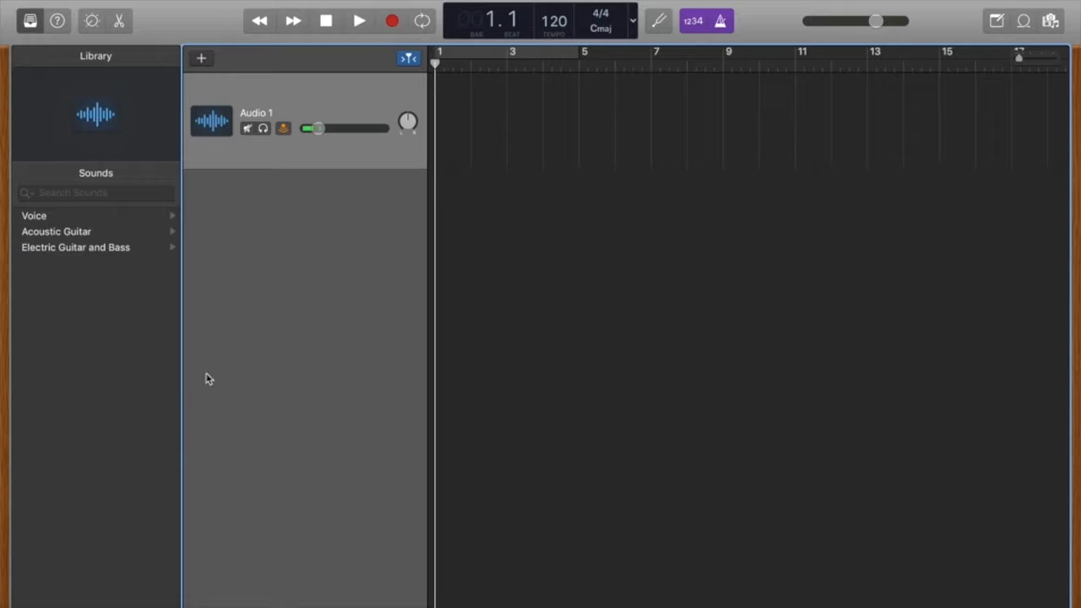
Show the Apple Loops browser and preview the Afterburner Synth Lead loop.
left_click(1024, 21)
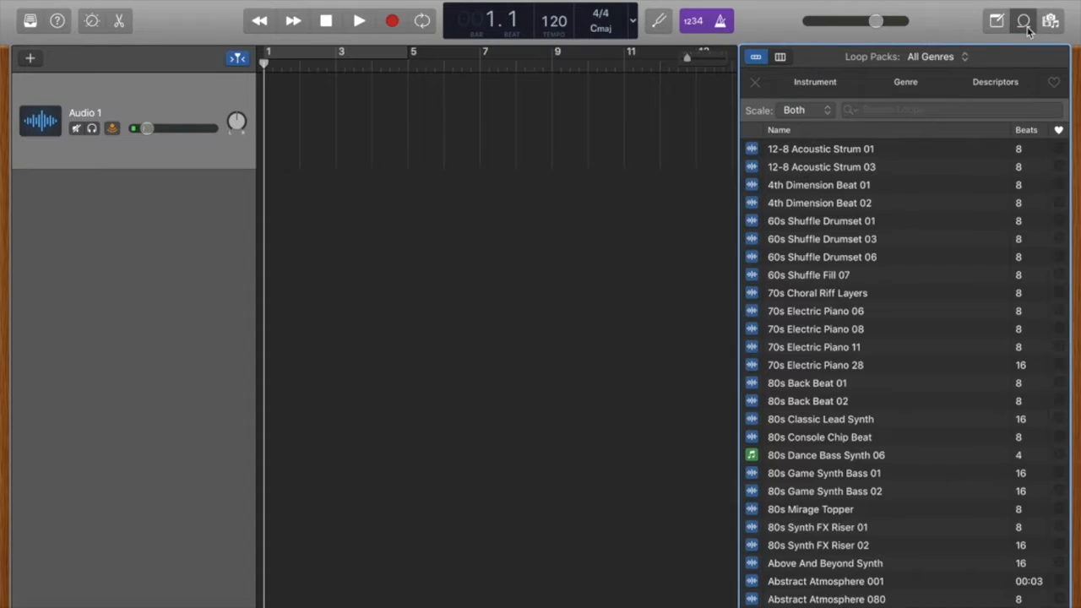
scroll(844, 228, "down", 15)
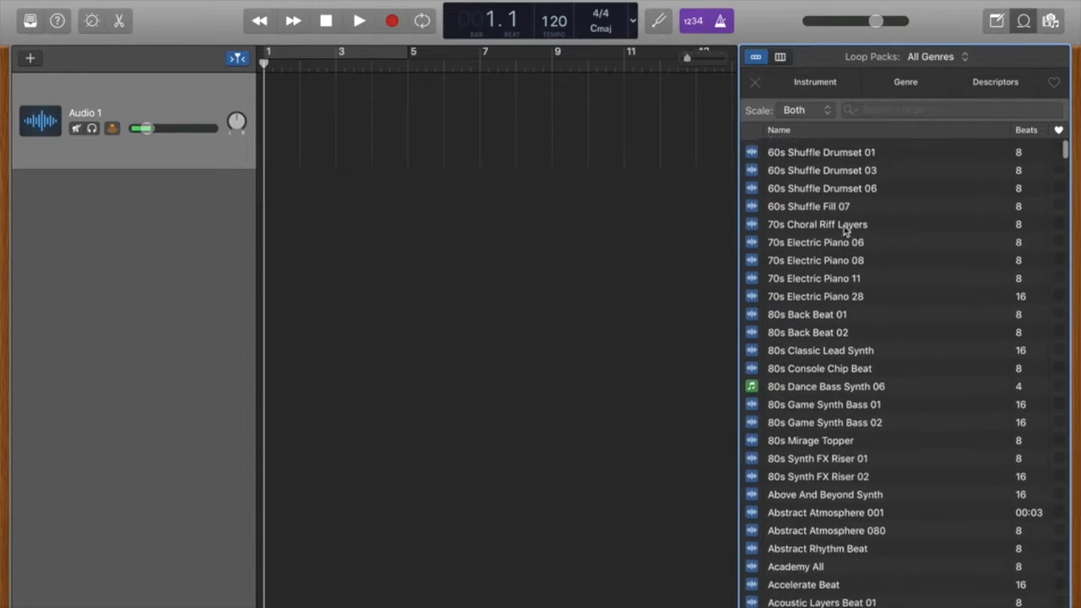
scroll(845, 228, "down", 10)
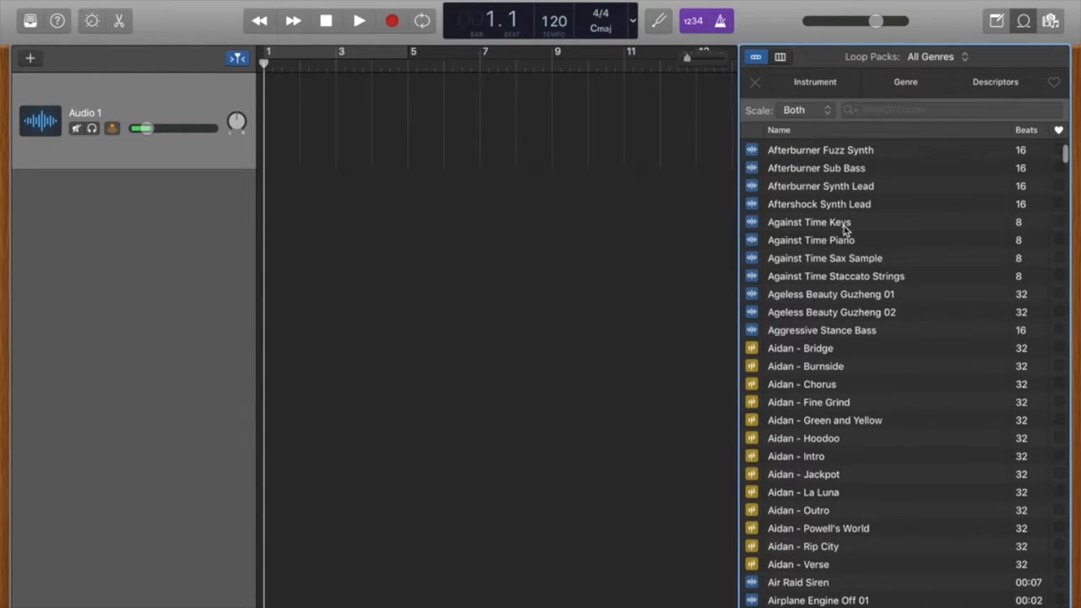
scroll(755, 304, "up", 3)
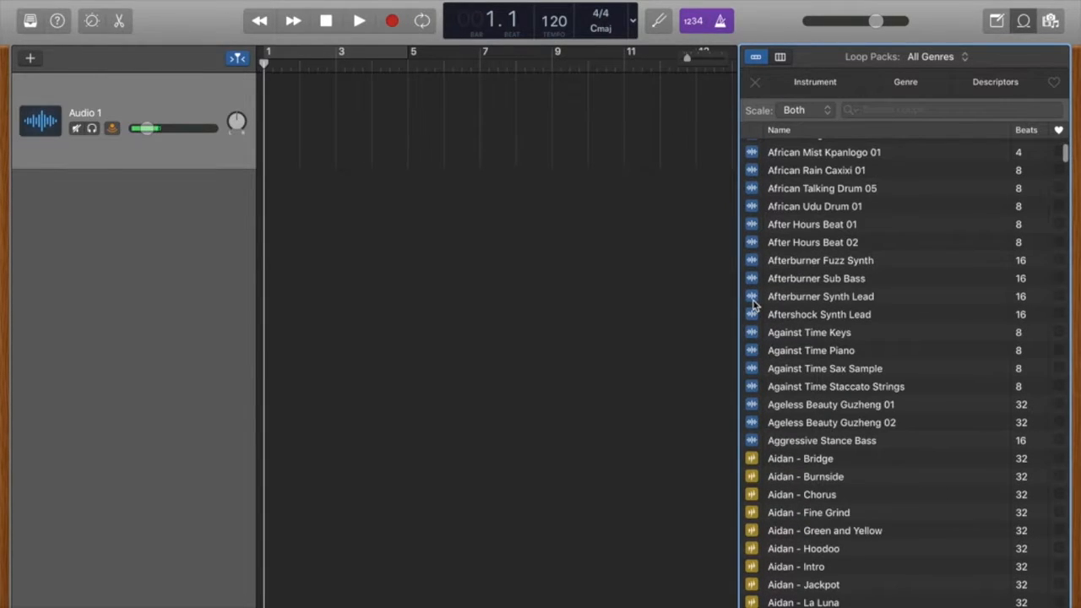
left_click(781, 300)
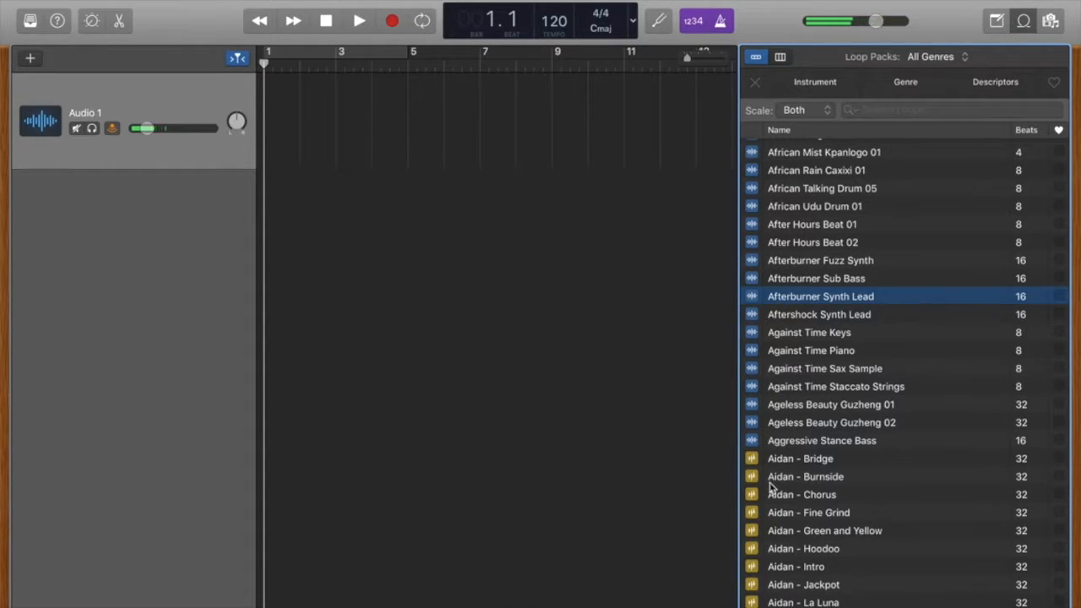
Find the Airy Vox Synth loop in the loop list and preview it.
scroll(771, 490, "down", 5)
scroll(771, 488, "down", 8)
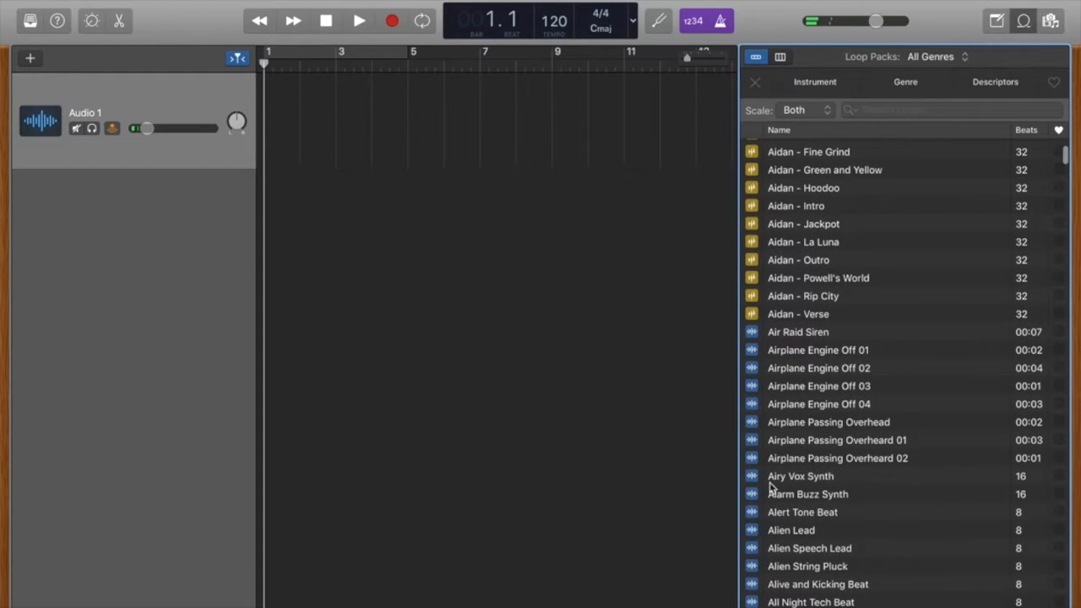
left_click(773, 482)
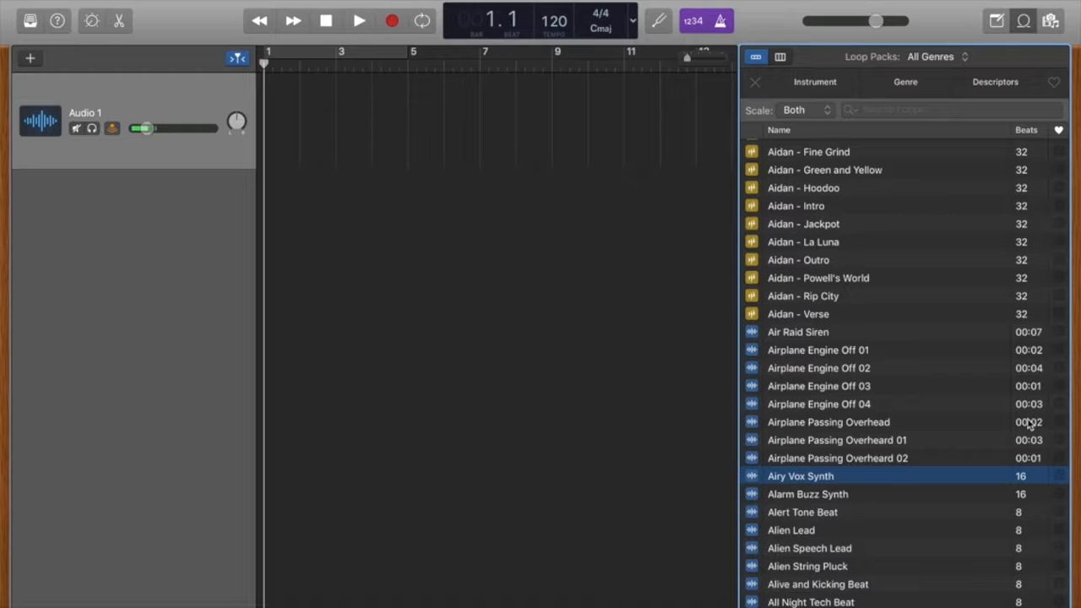
Place the Airy Vox Synth loop on the audio track at bar 1 and play it through to bar 5.
scroll(1026, 426, "down", 5)
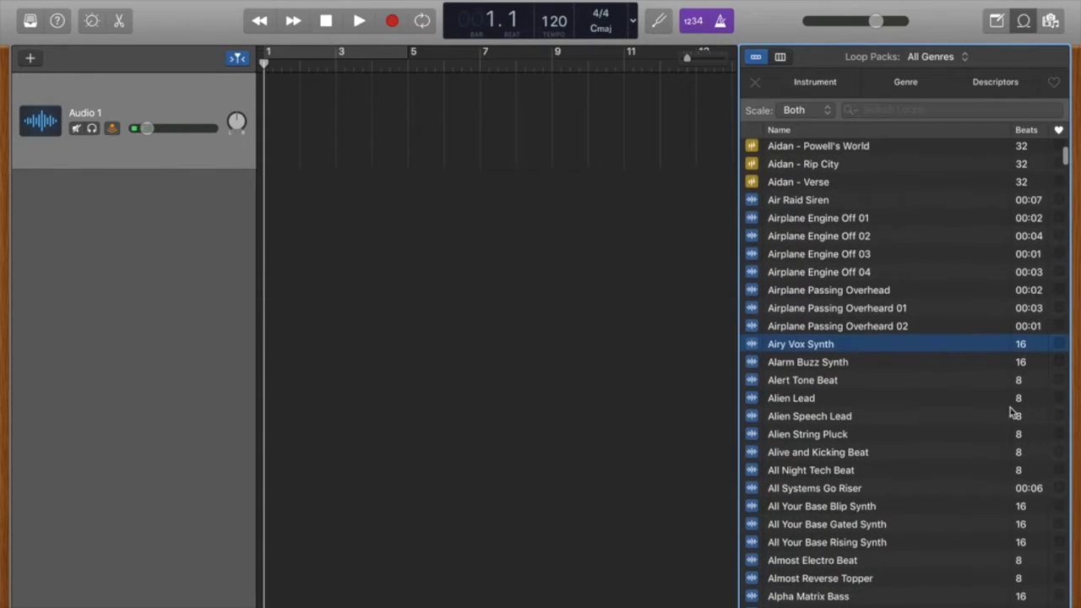
left_click_drag(812, 353, 266, 152)
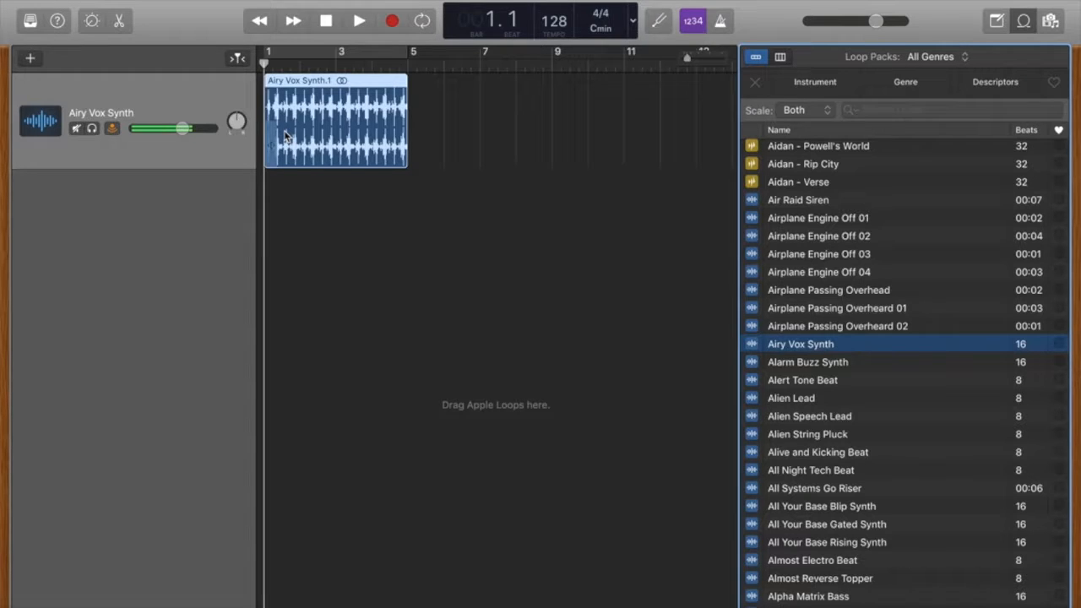
key("space")
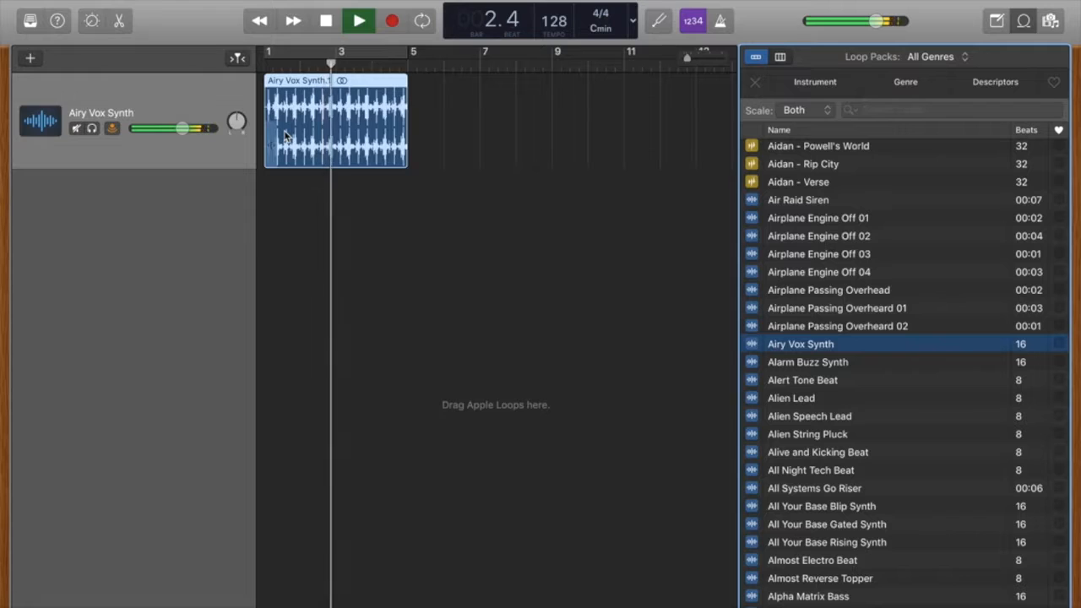
key("space")
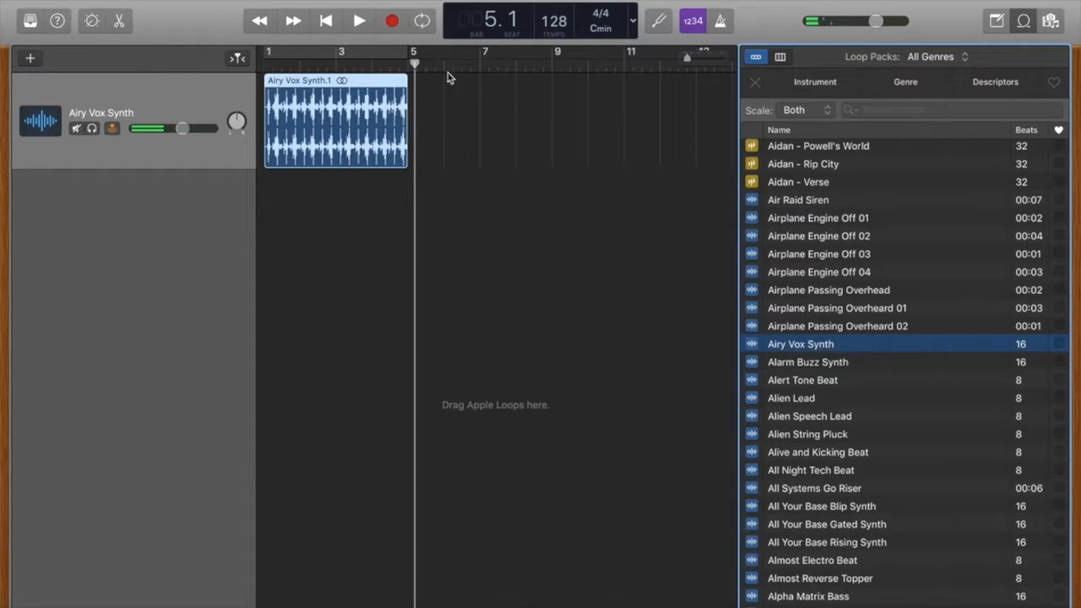
Extend the Airy Vox Synth region by looping it until bar 13.
left_click_drag(411, 75, 695, 93)
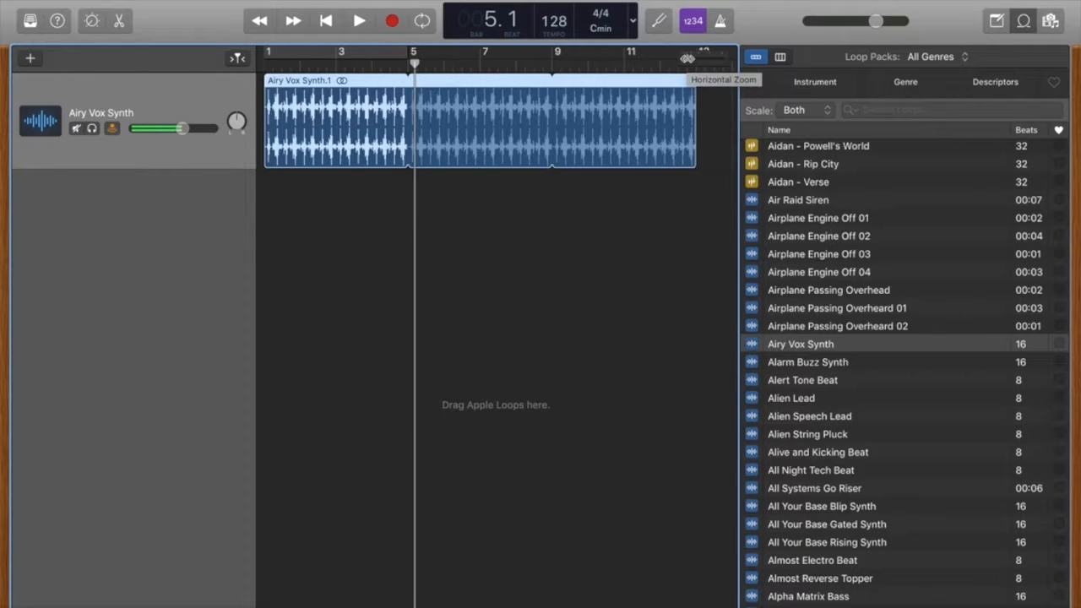
scroll(687, 59, "down", 3)
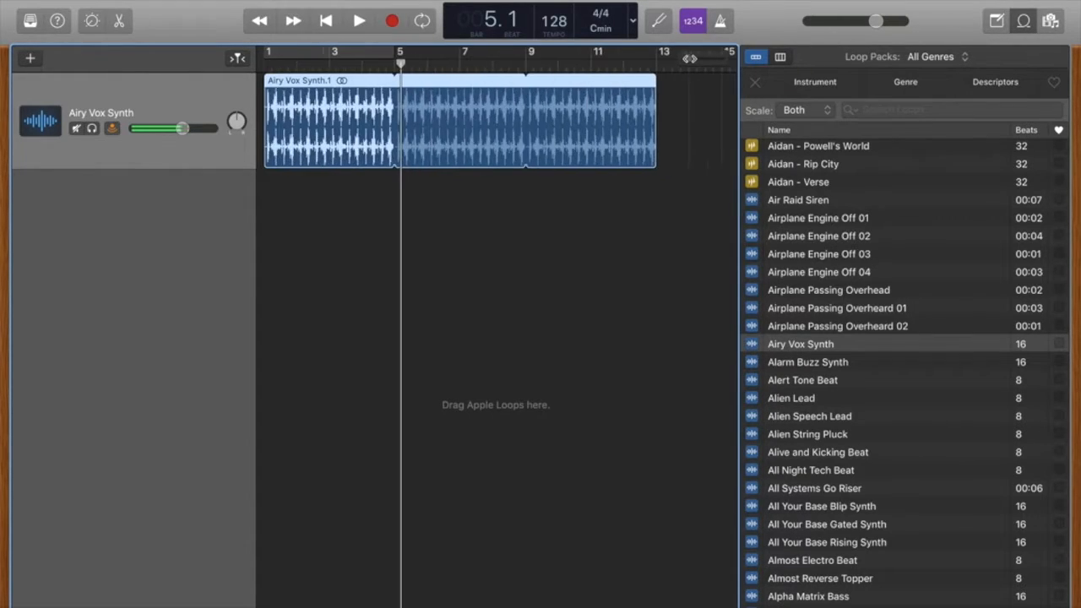
scroll(690, 59, "up", 5)
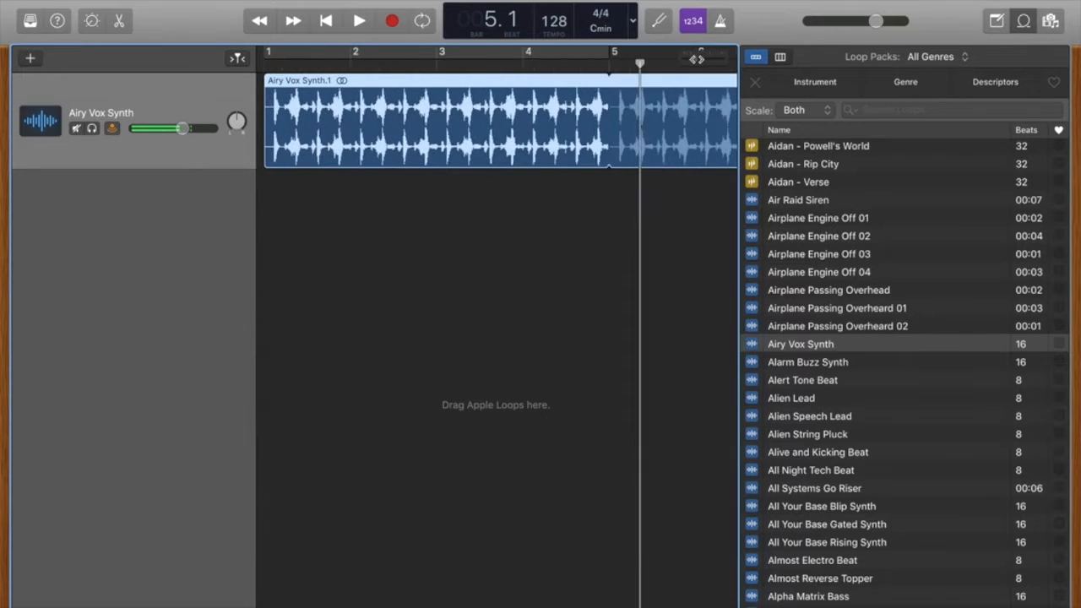
scroll(695, 59, "down", 5)
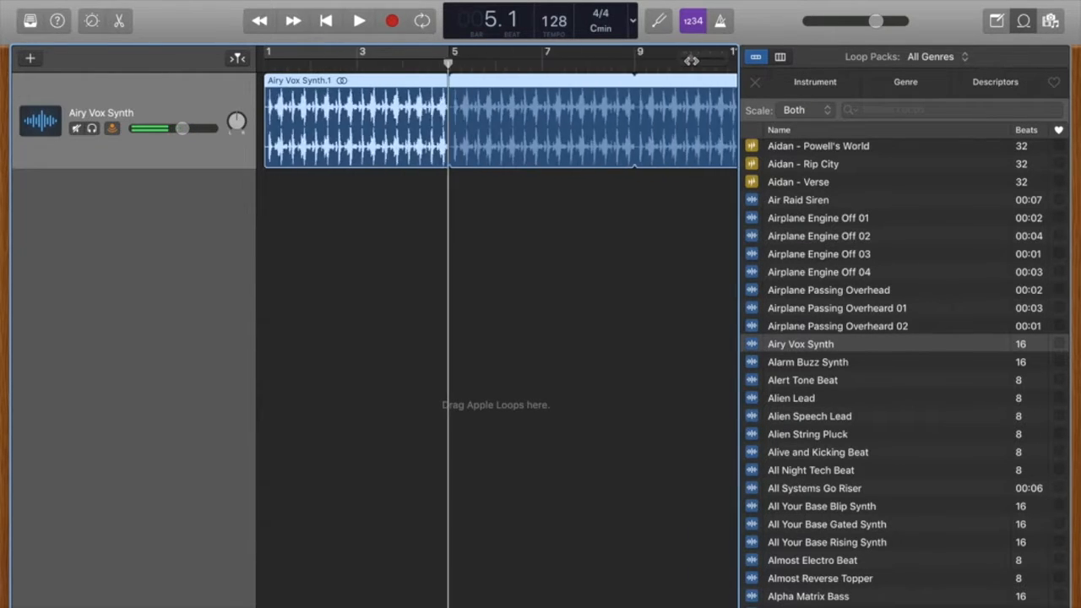
scroll(684, 59, "up", 2)
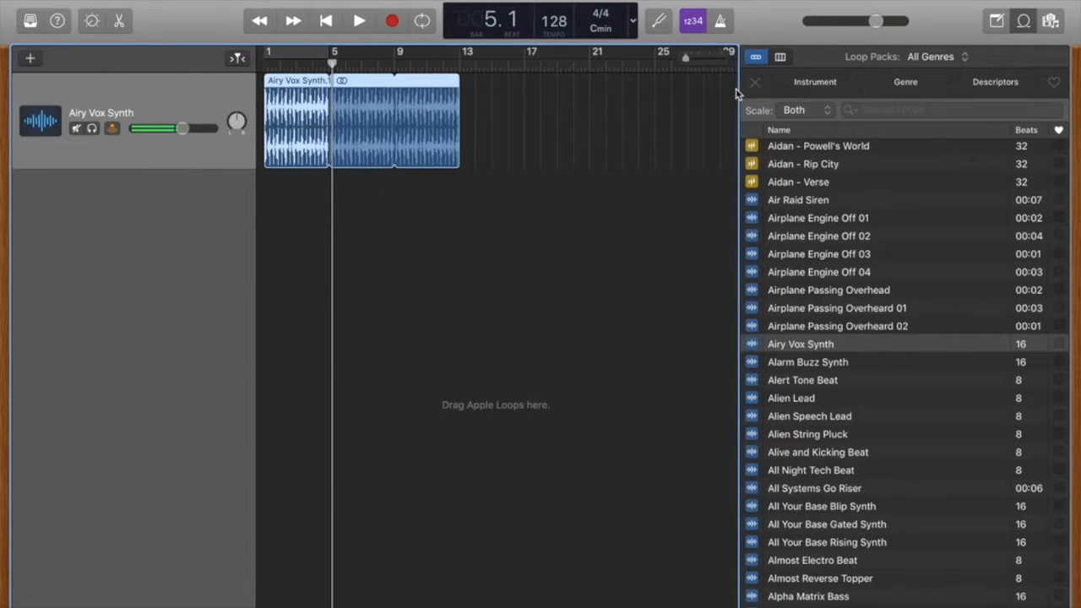
Narrow the track header area and search the Apple Loops for "drum".
left_click_drag(255, 279, 154, 279)
scroll(817, 336, "down", 2)
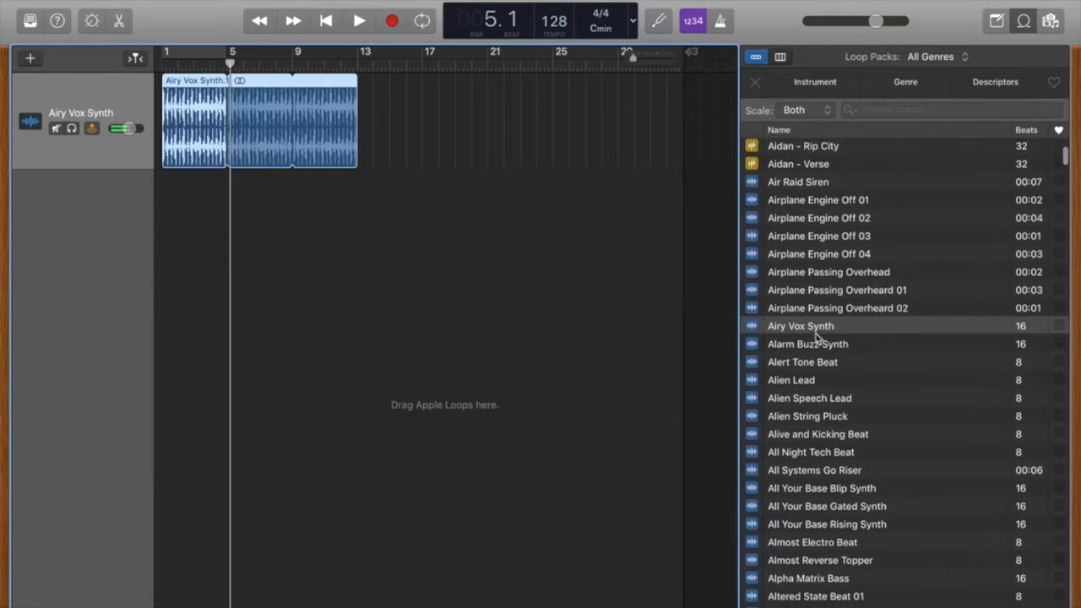
scroll(817, 336, "down", 1)
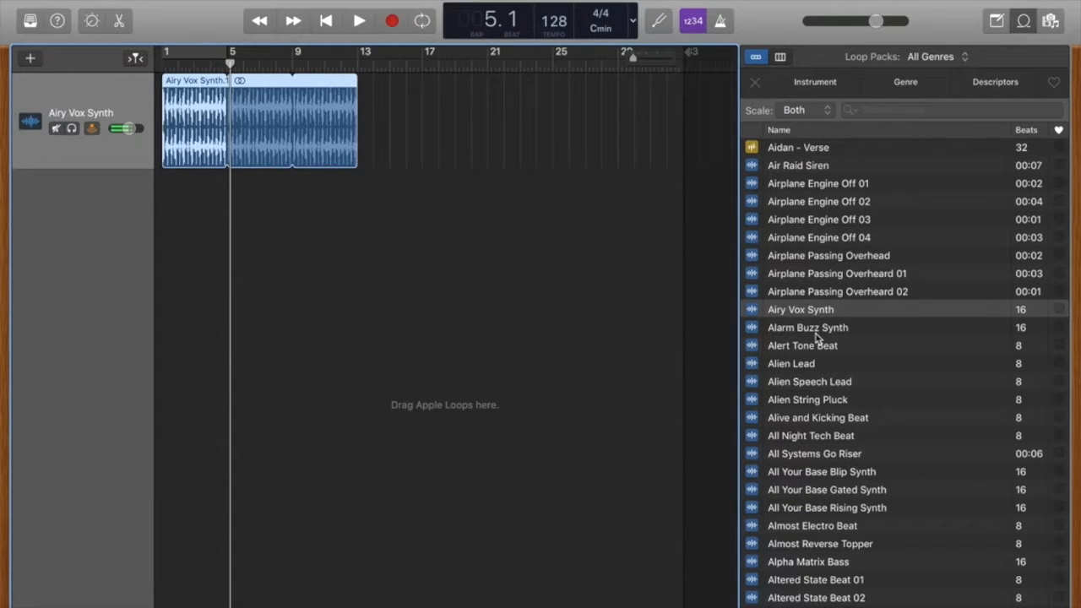
scroll(817, 336, "down", 4)
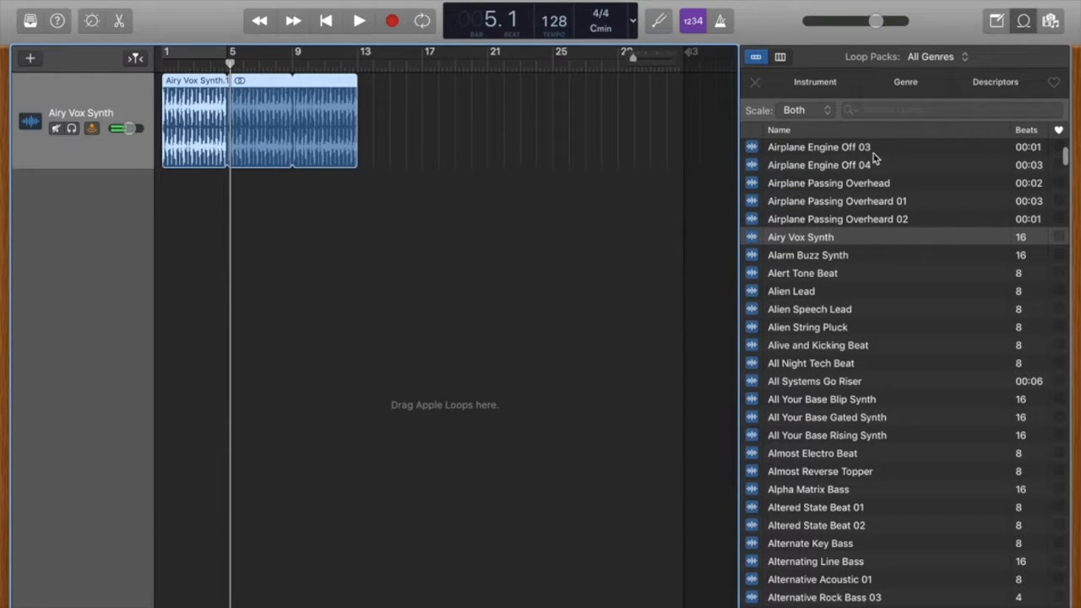
left_click(873, 110)
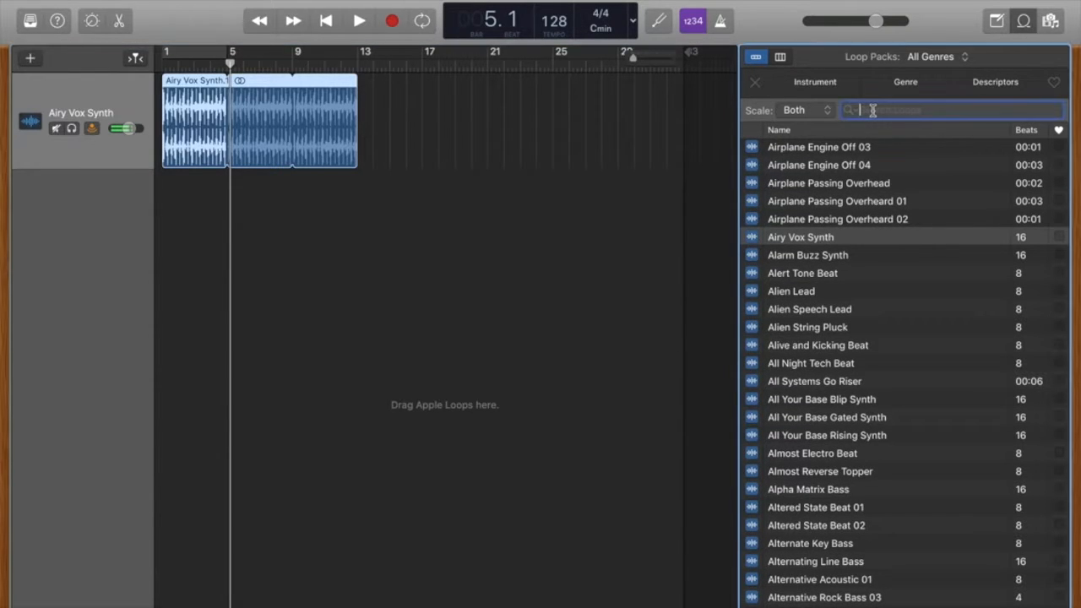
type("drum")
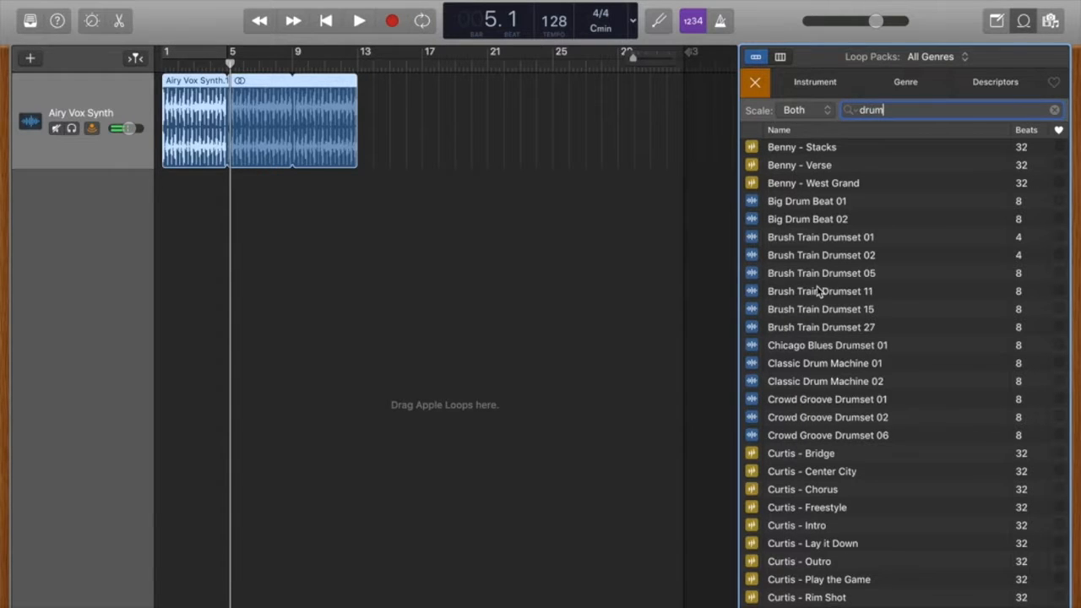
Find the Double Punk Drumset 01 loop in the drum results and preview it.
scroll(817, 291, "down", 5)
scroll(818, 290, "down", 12)
left_click(786, 230)
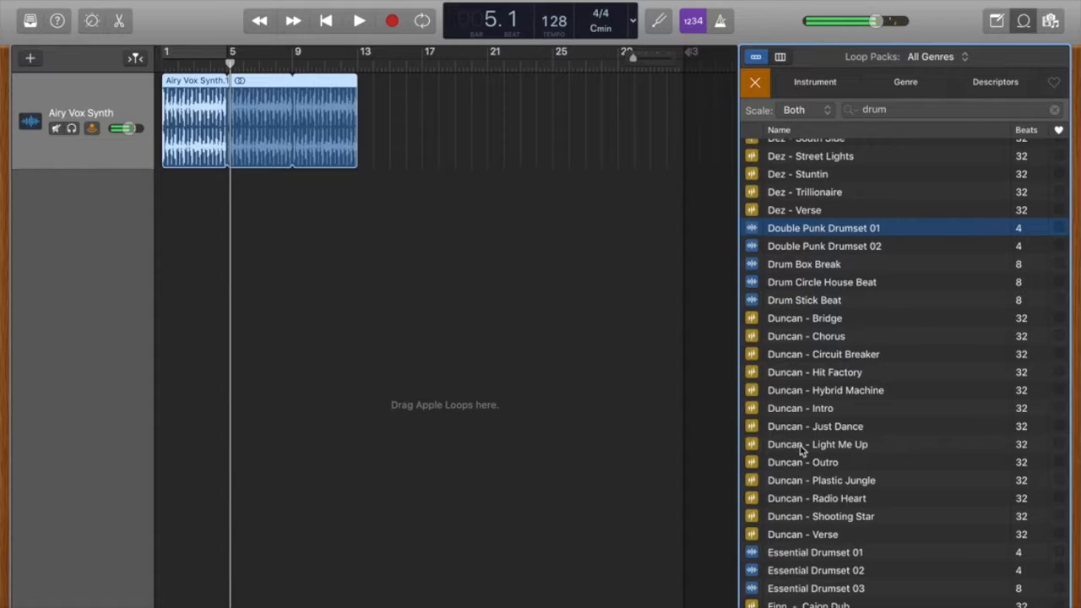
Find the Jasper - Outro loop further down the drum results and preview it together with the Airy Vox Synth region.
scroll(802, 448, "down", 4)
scroll(800, 450, "down", 4)
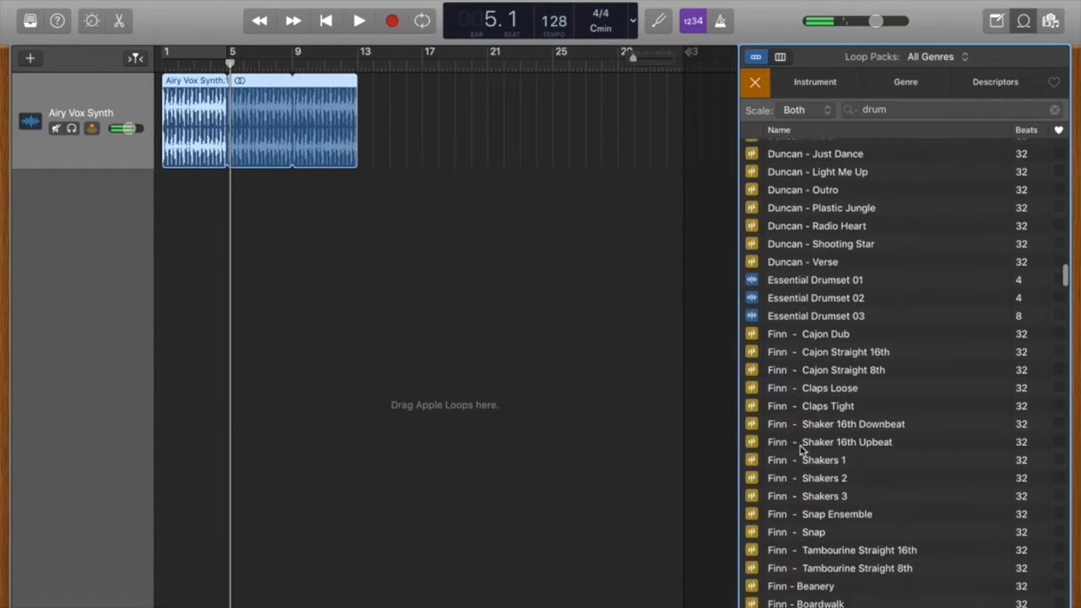
scroll(801, 450, "down", 5)
scroll(801, 450, "down", 3)
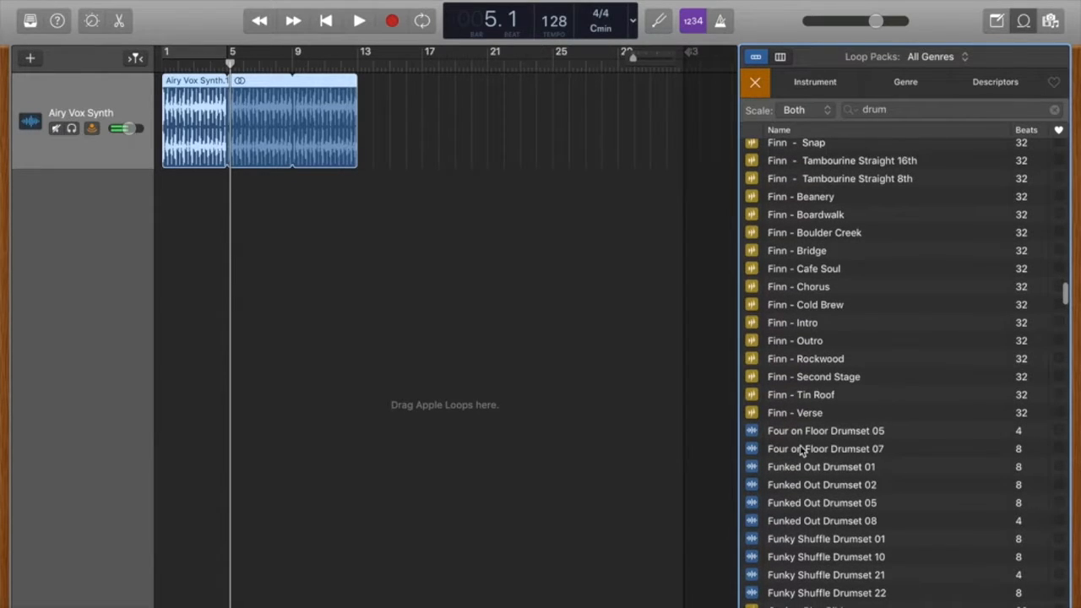
scroll(801, 450, "down", 2)
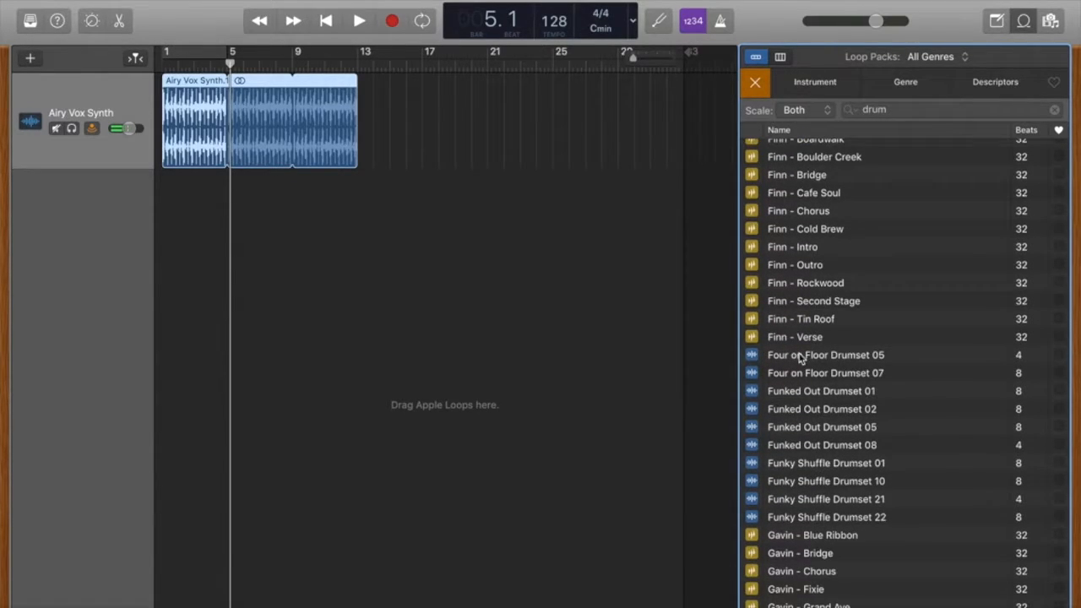
scroll(799, 361, "down", 10)
left_click(796, 418)
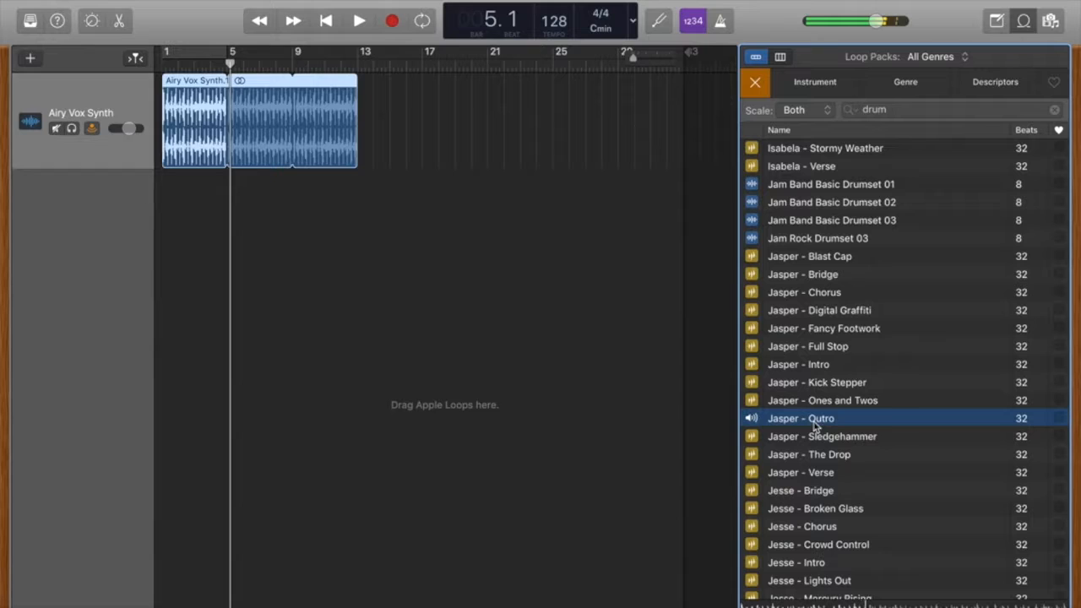
key("space")
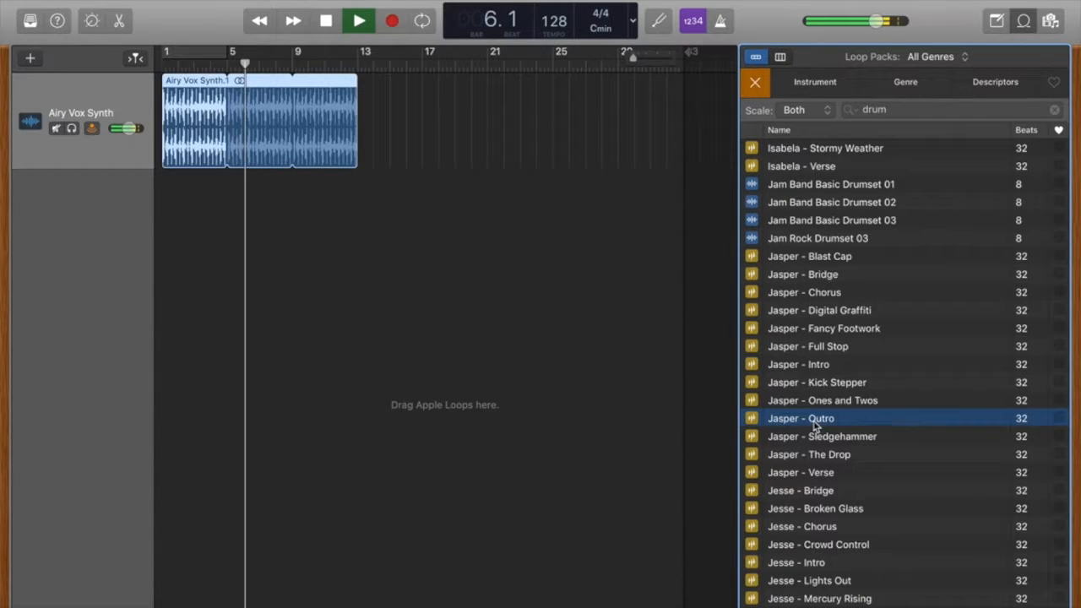
key("space")
Add the Jasper - Outro loop on a new track, looped from bar 1 to about bar 30, and move Airy Vox Synth to about bar 7.
left_click_drag(815, 425, 301, 307)
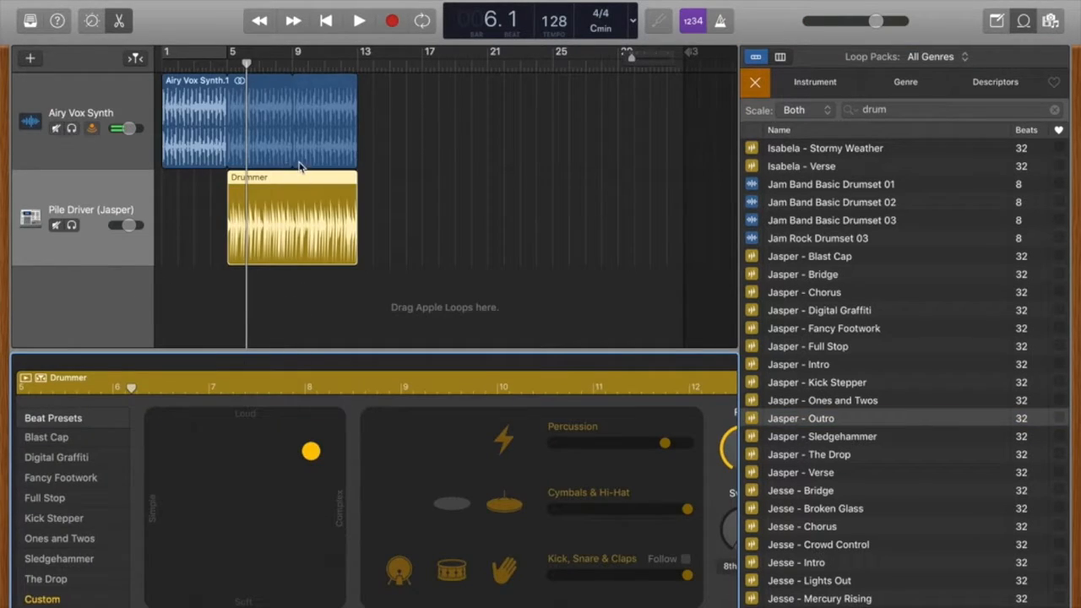
left_click_drag(251, 137, 372, 148)
left_click_drag(306, 223, 226, 224)
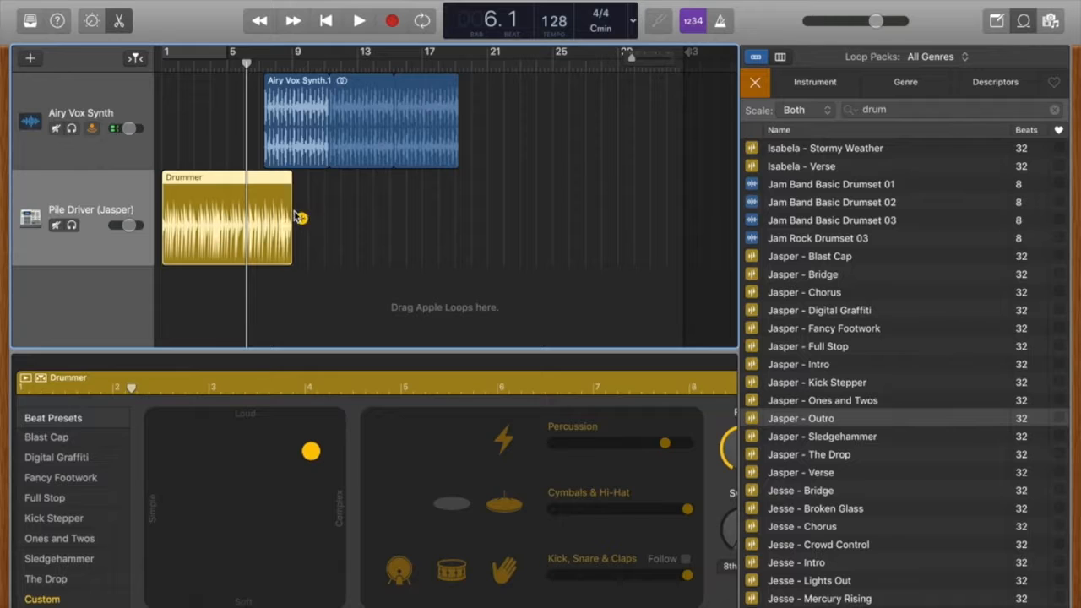
left_click_drag(294, 200, 645, 203)
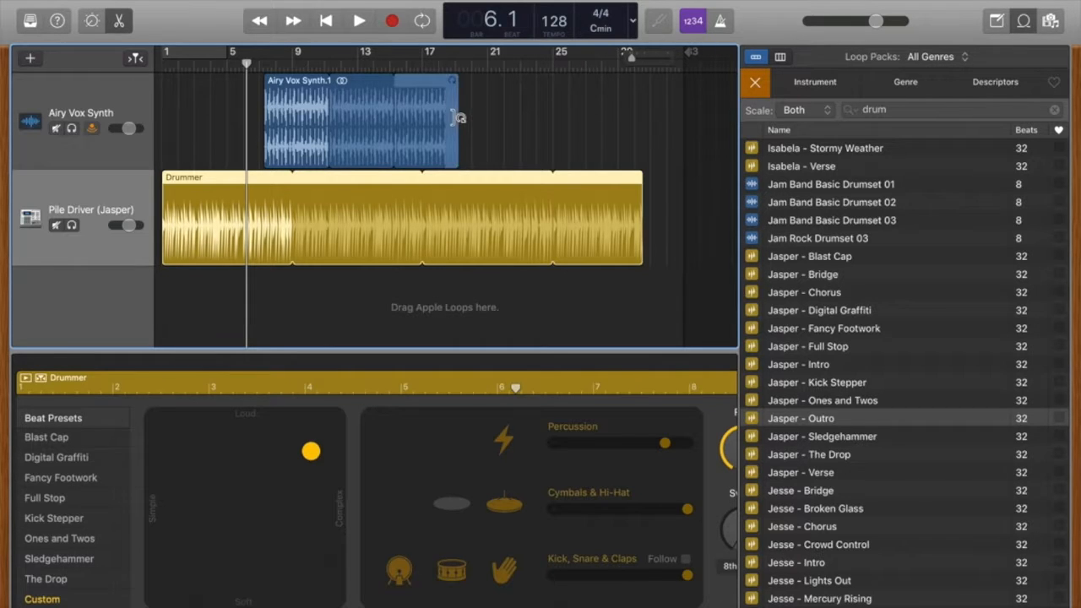
Set the project display to Time and play the arrangement from the start to about 25 seconds.
left_click(633, 28)
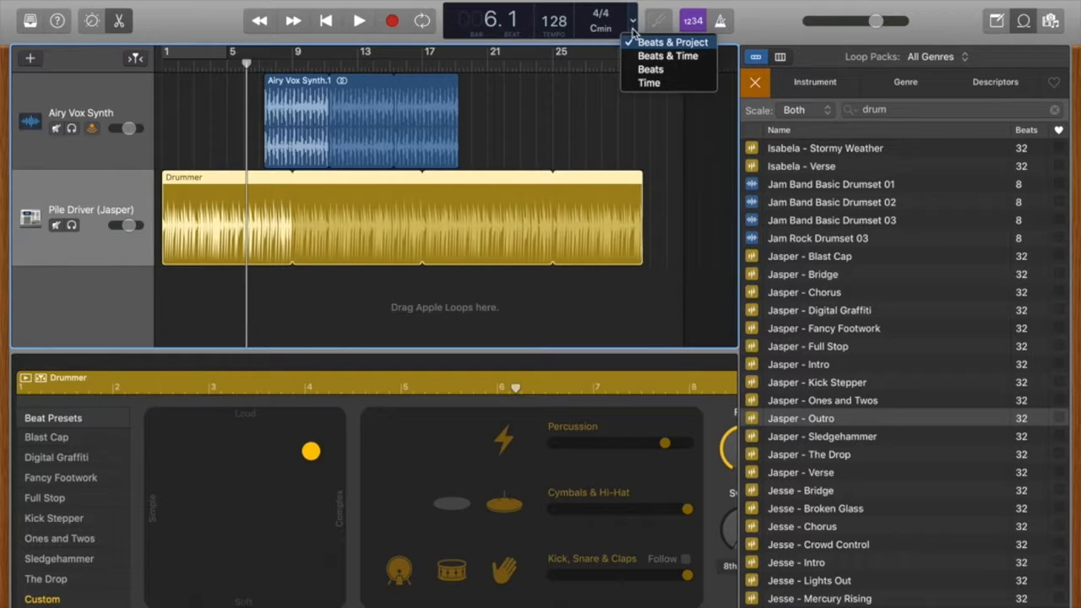
left_click(648, 82)
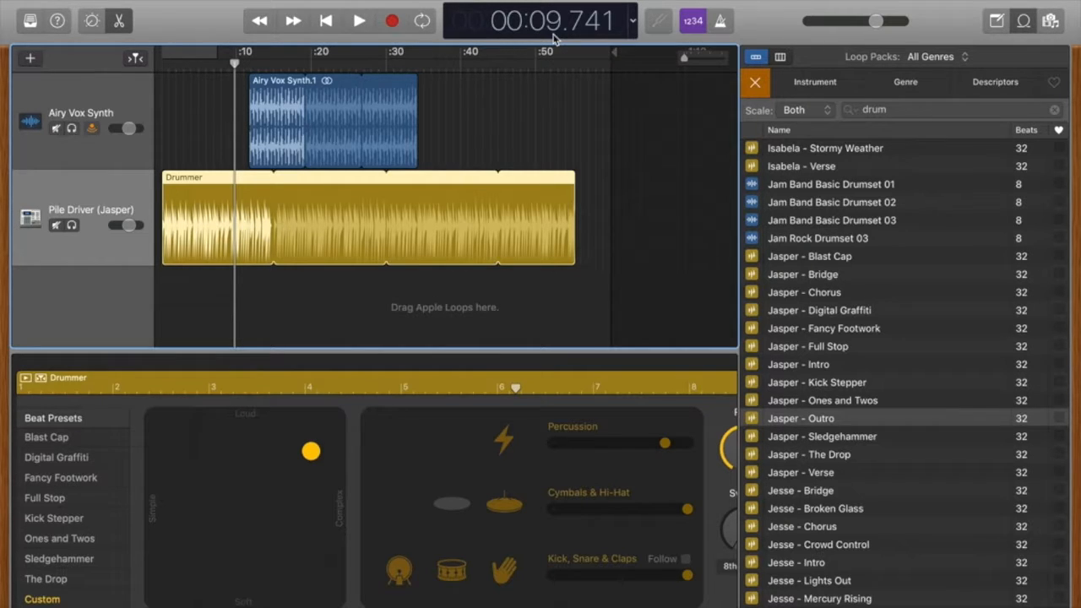
left_click(232, 65)
left_click_drag(232, 65, 161, 63)
left_click(359, 21)
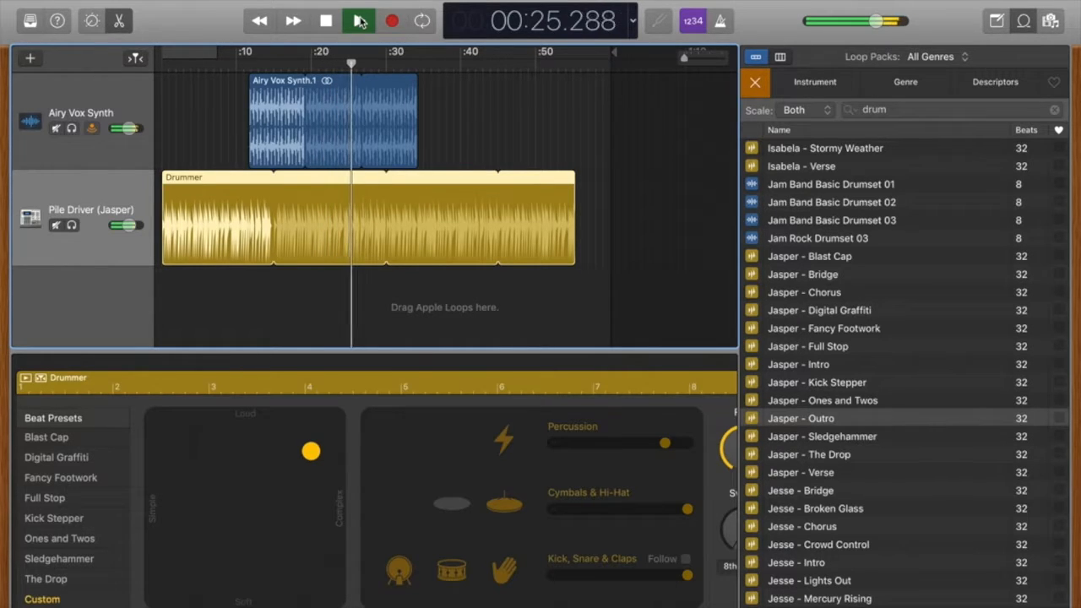
key("space")
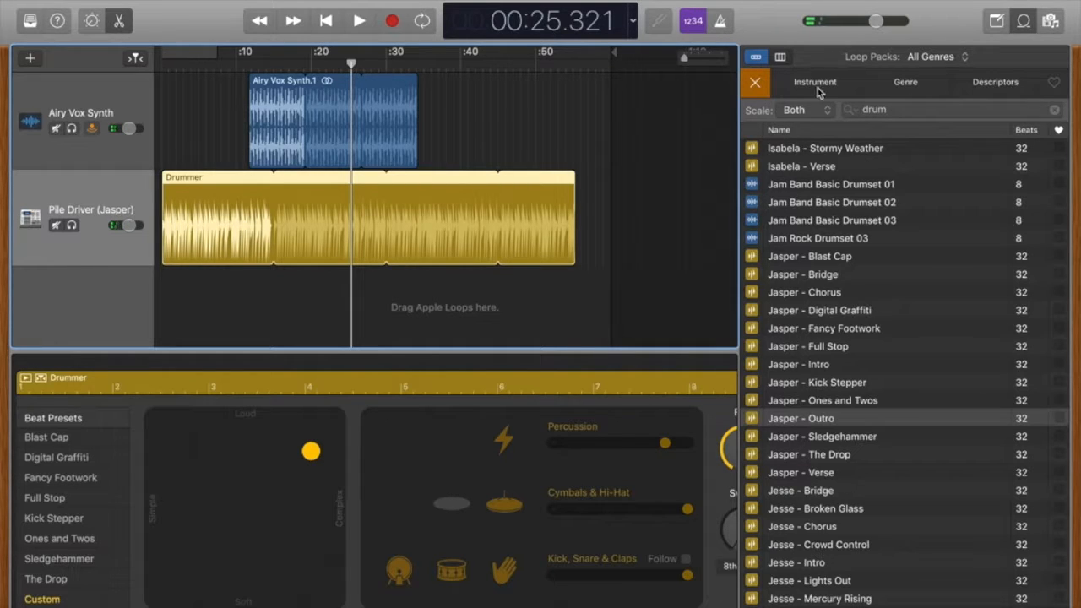
Show the instrument categories in the loop browser and clear the drum search to list all loops.
left_click(788, 87)
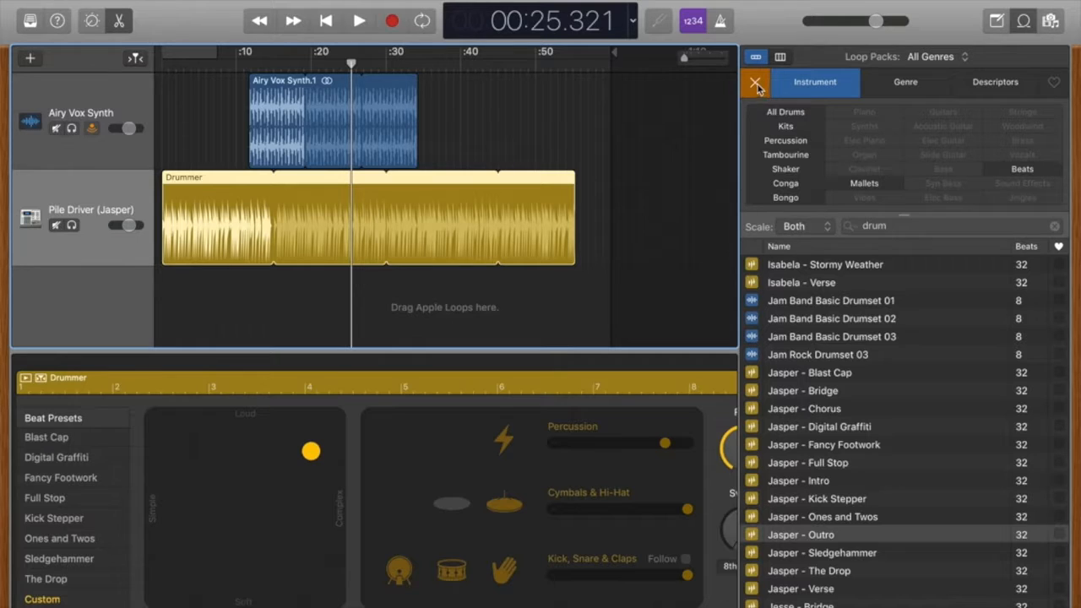
left_click(757, 85)
scroll(805, 321, "down", 3)
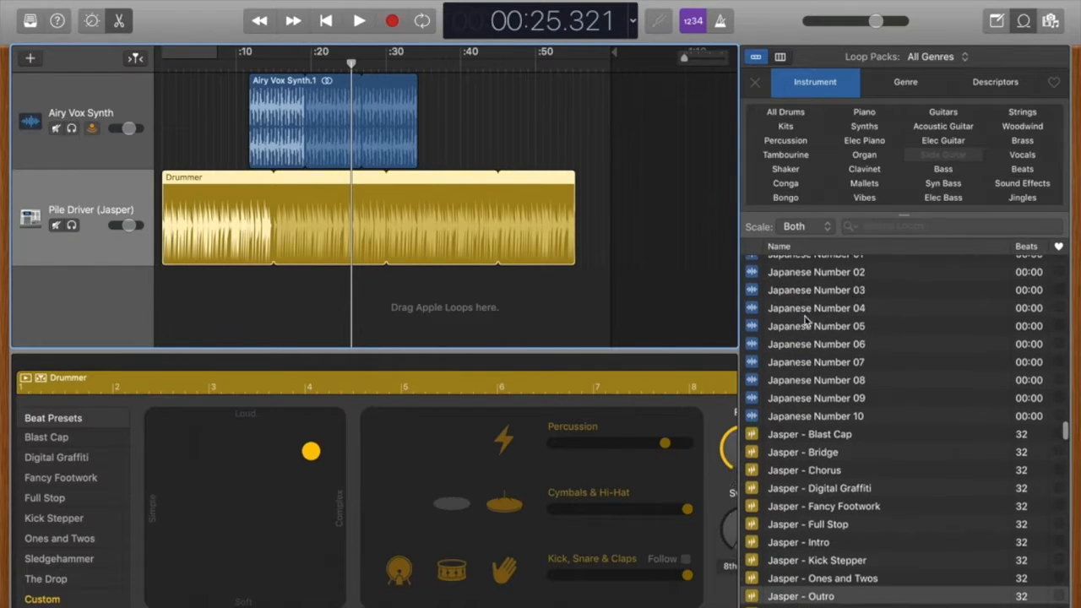
scroll(804, 321, "down", 1)
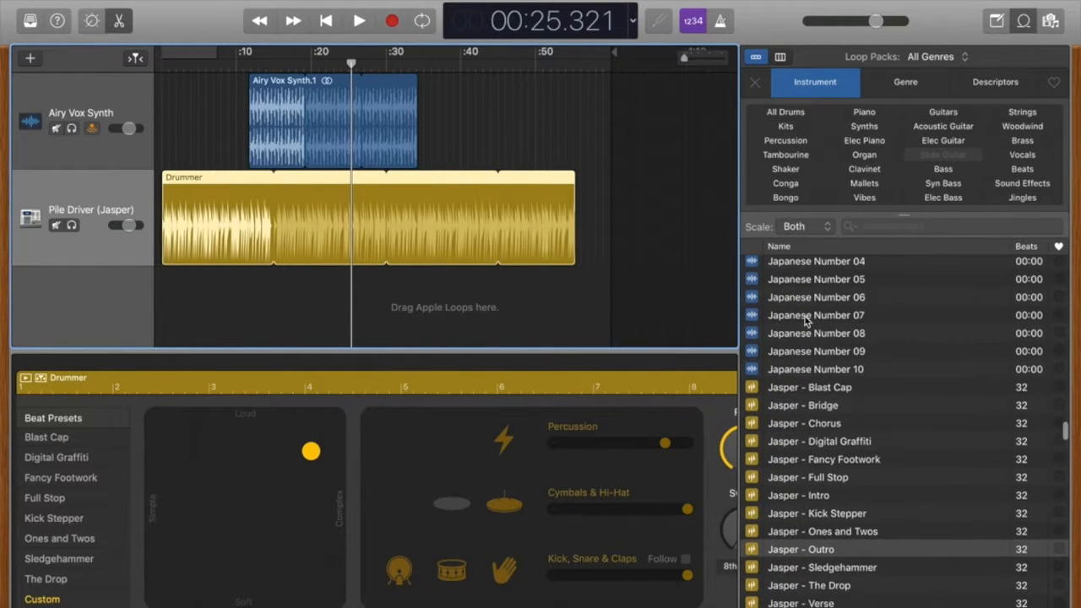
scroll(805, 320, "up", 1)
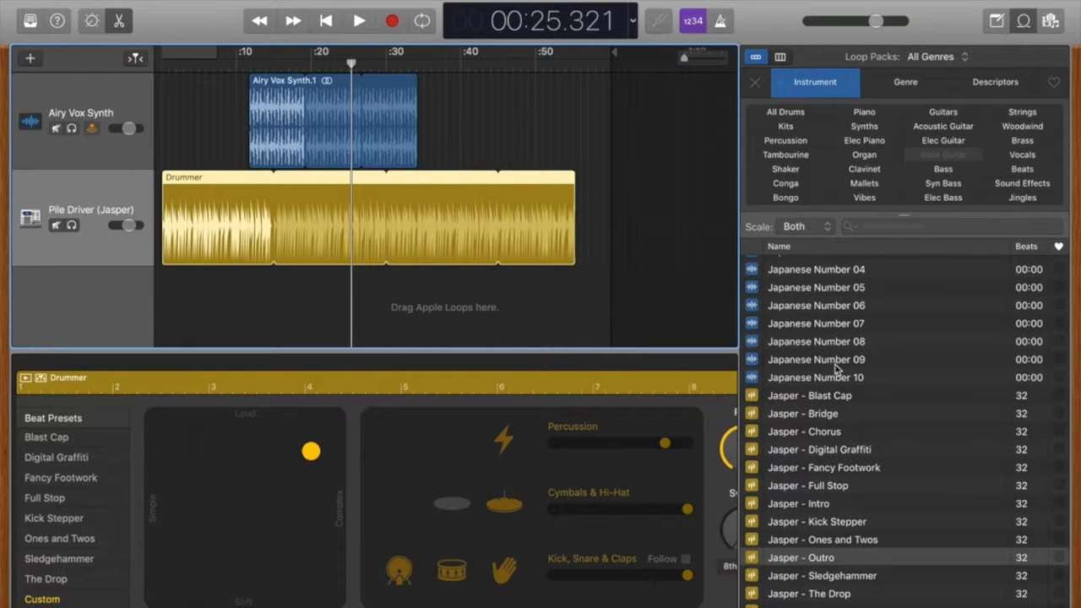
Preview the Japanese Number 09, 06 and 08 loops.
left_click(753, 361)
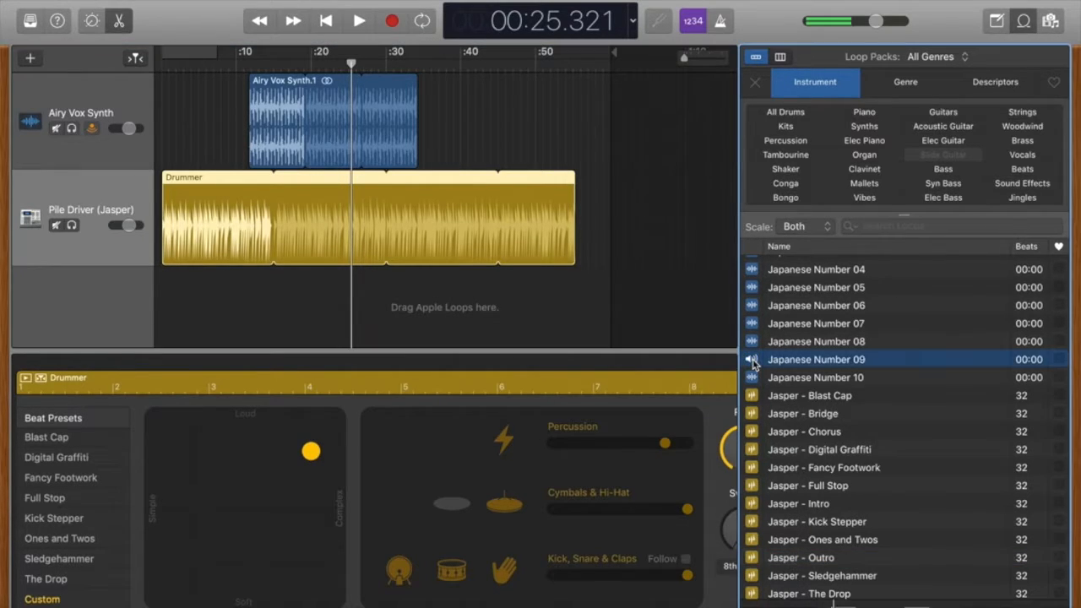
left_click(750, 312)
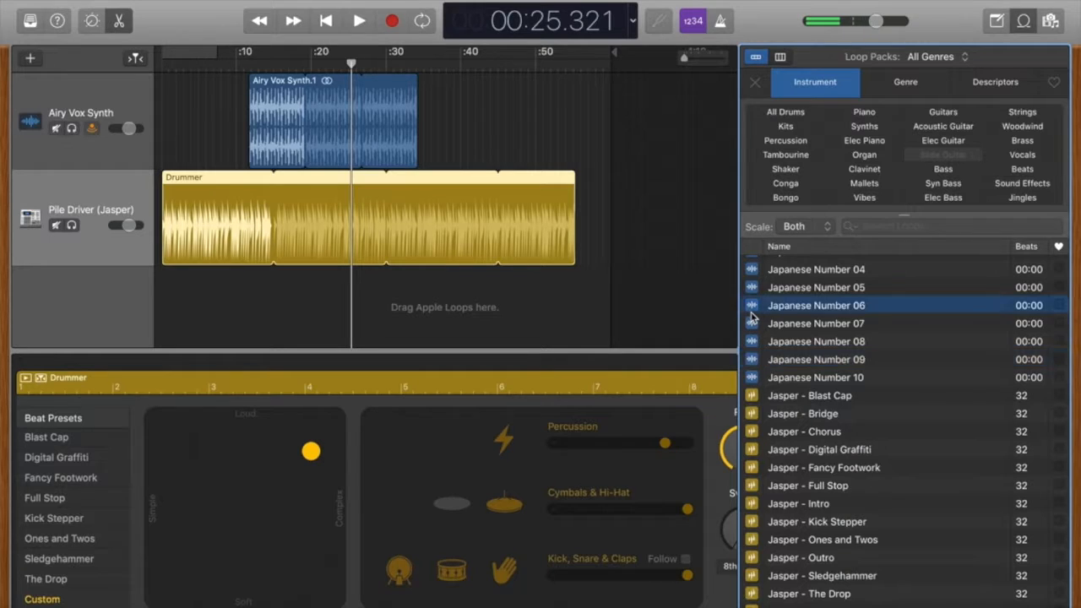
left_click(756, 342)
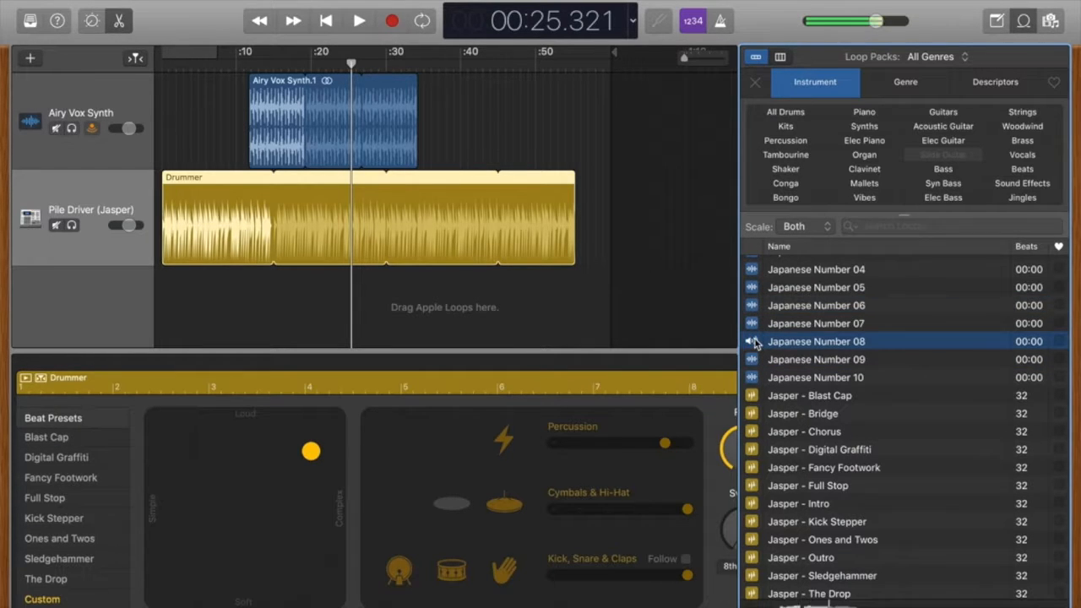
Preview Jazz Hustle Flute 03 and place it on a new track, looped from about 32 to 43 seconds.
scroll(754, 342, "down", 10)
left_click(754, 337)
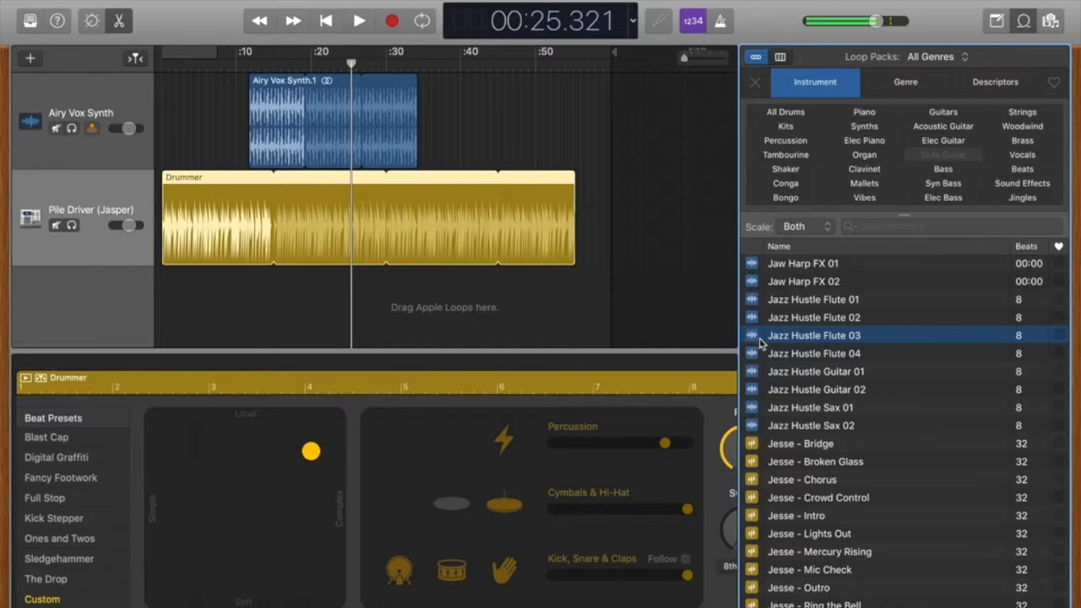
left_click_drag(725, 342, 493, 302)
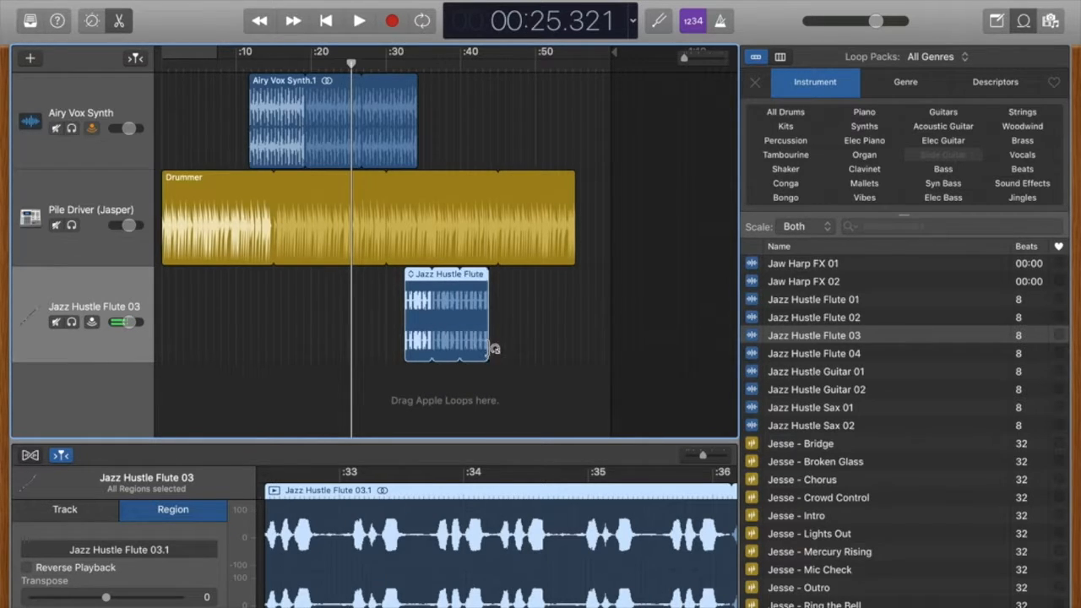
Add the Jet Set Strings loop on a new track at about 36 seconds and extend it to the end of the Drummer region.
scroll(784, 370, "down", 10)
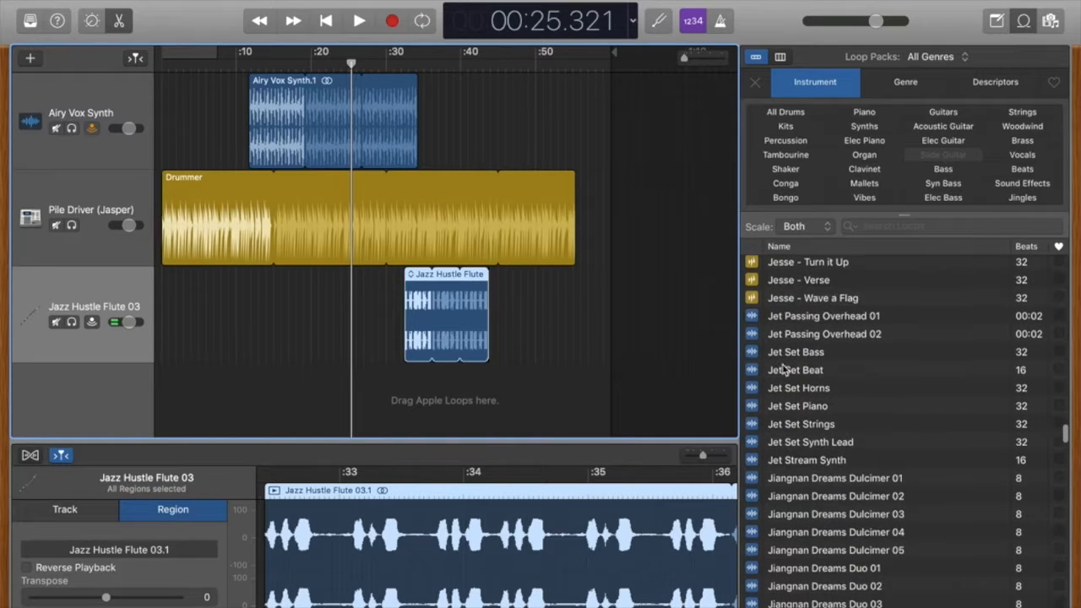
left_click_drag(785, 424, 434, 415)
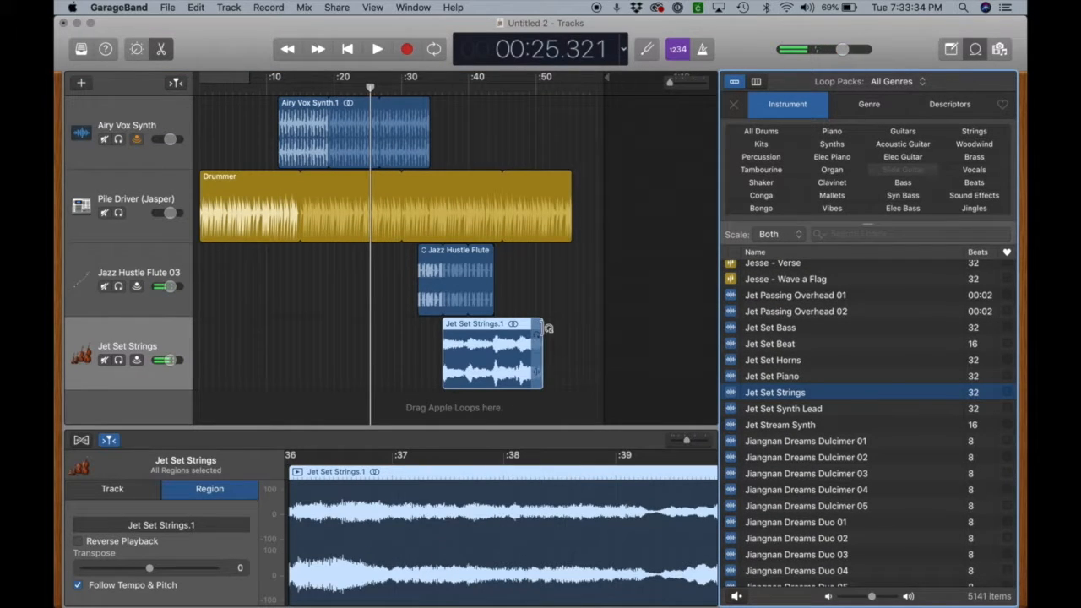
left_click_drag(548, 328, 576, 326)
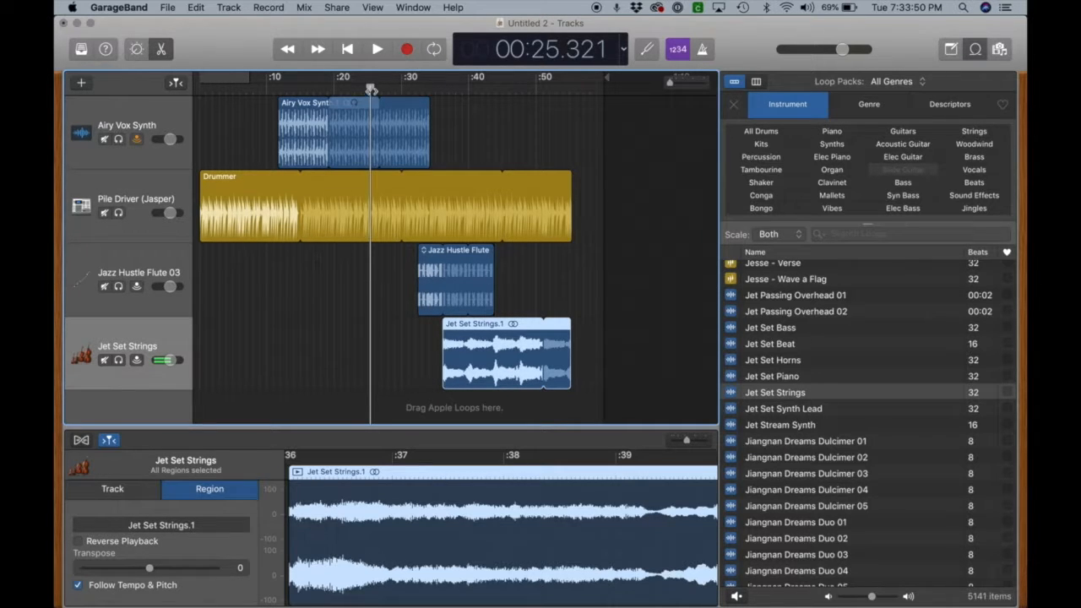
Play the whole four-track arrangement from the beginning to just past its end at about 56 seconds.
left_click_drag(370, 89, 197, 103)
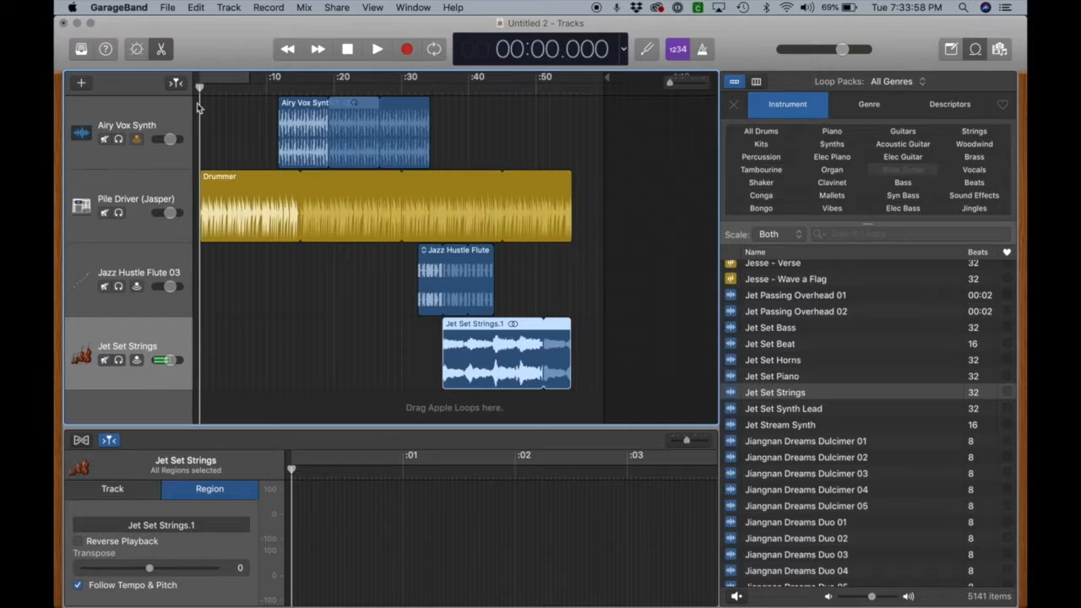
key("space")
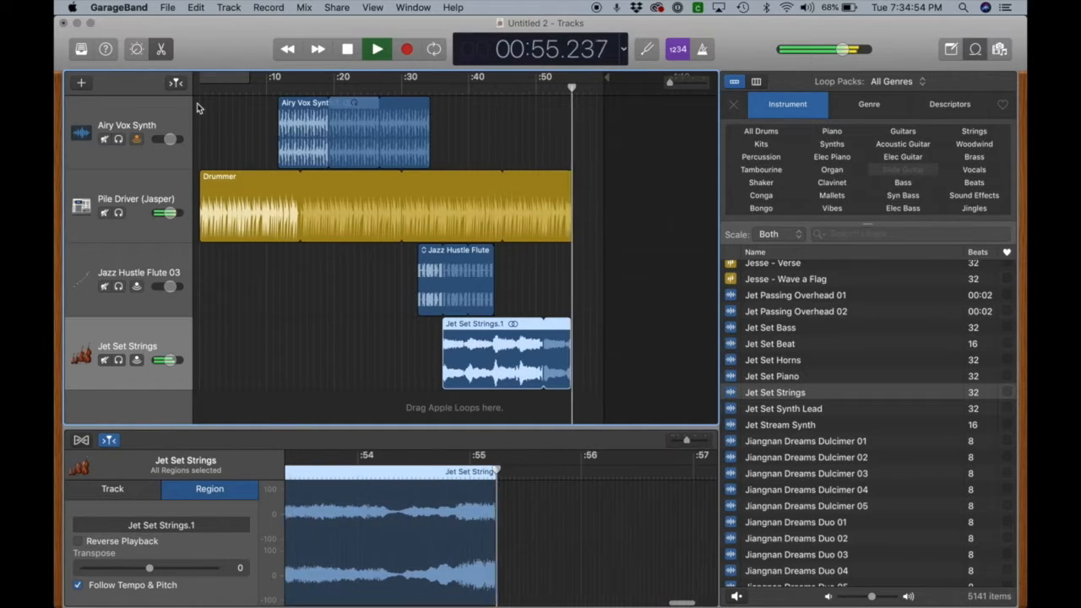
key("space")
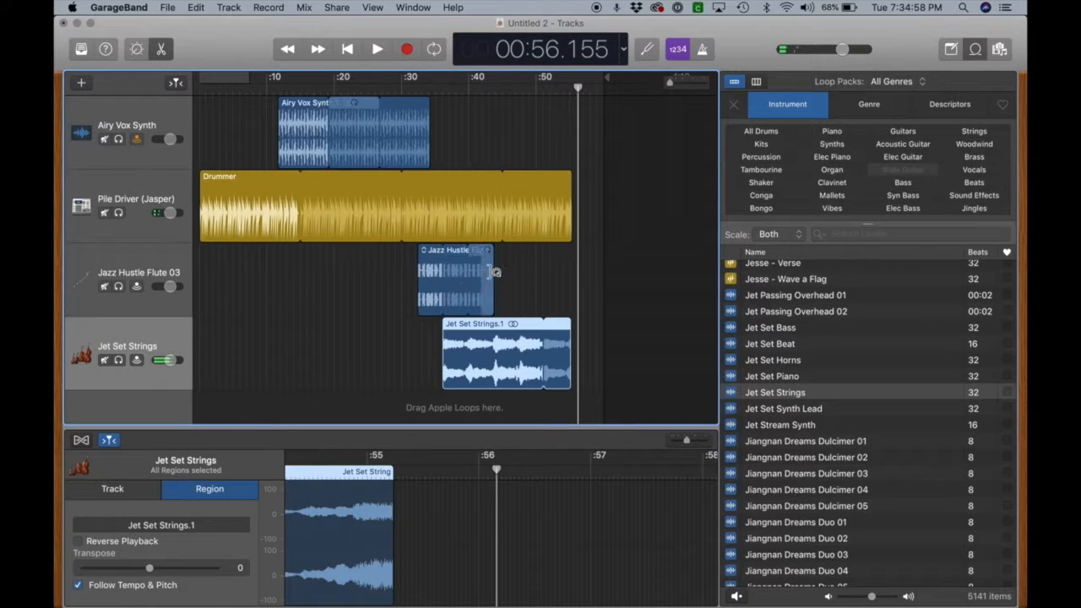
Shorten the looped Jazz Hustle Flute 03 region to about 7 seconds and shift it and Jet Set Strings about 4 seconds earlier.
left_click_drag(498, 269, 470, 269)
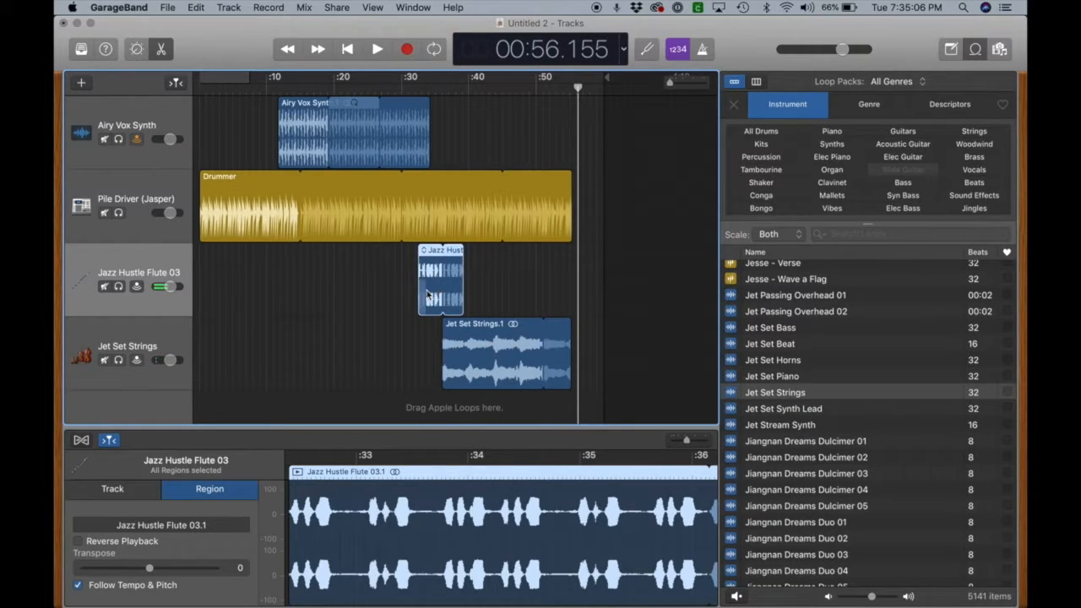
left_click_drag(430, 272, 403, 270)
left_click_drag(528, 336, 490, 335)
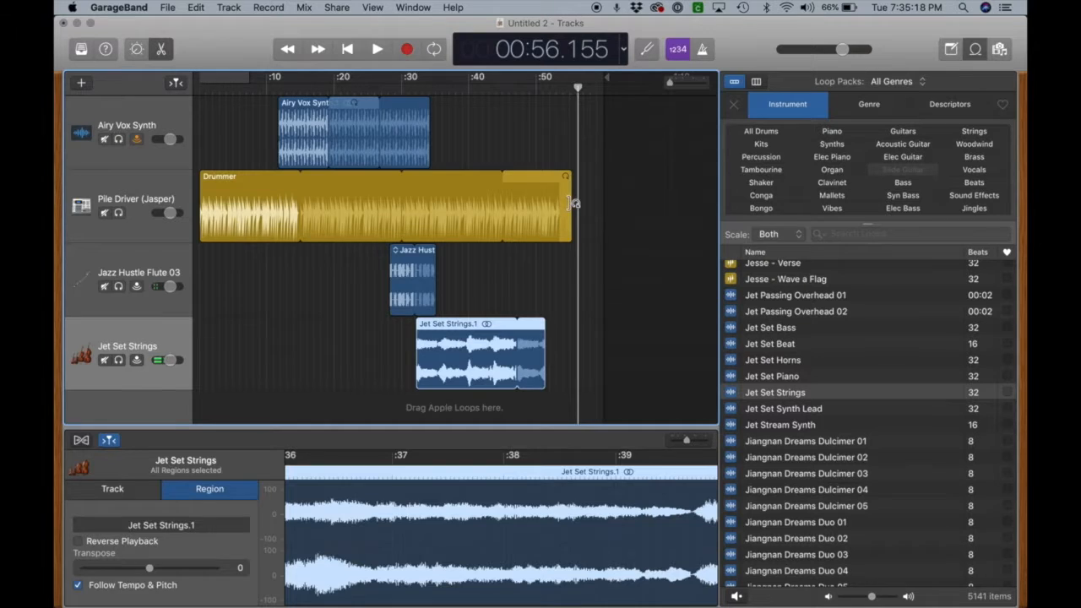
Shorten the Drummer region to end with Jet Set Strings at about 51 seconds, and play the arrangement's ending from about 46 seconds.
left_click_drag(575, 203, 548, 202)
left_click_drag(582, 87, 511, 88)
key("space")
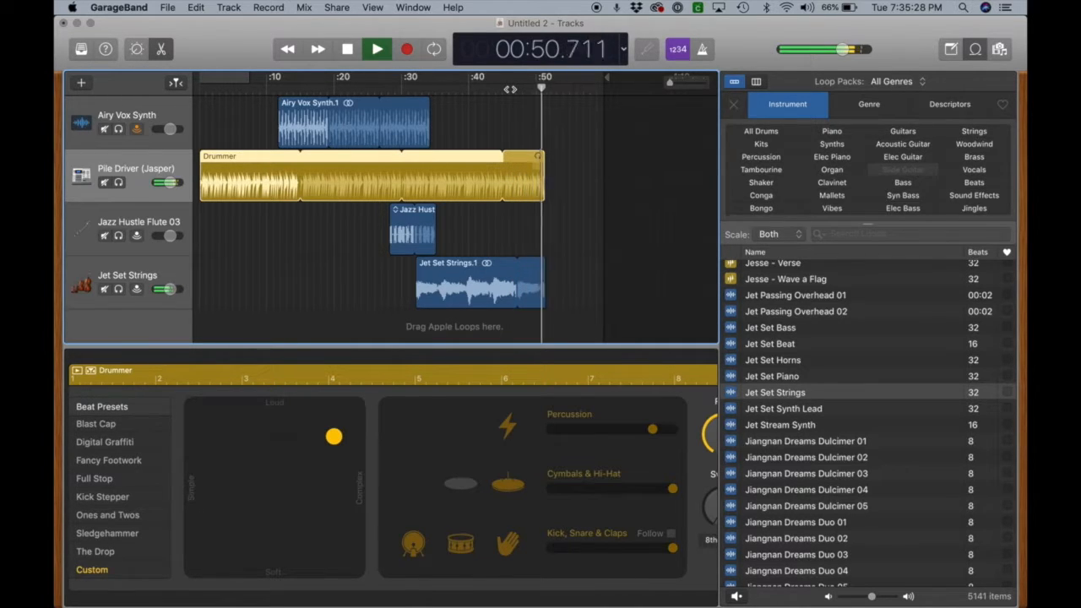
key("space")
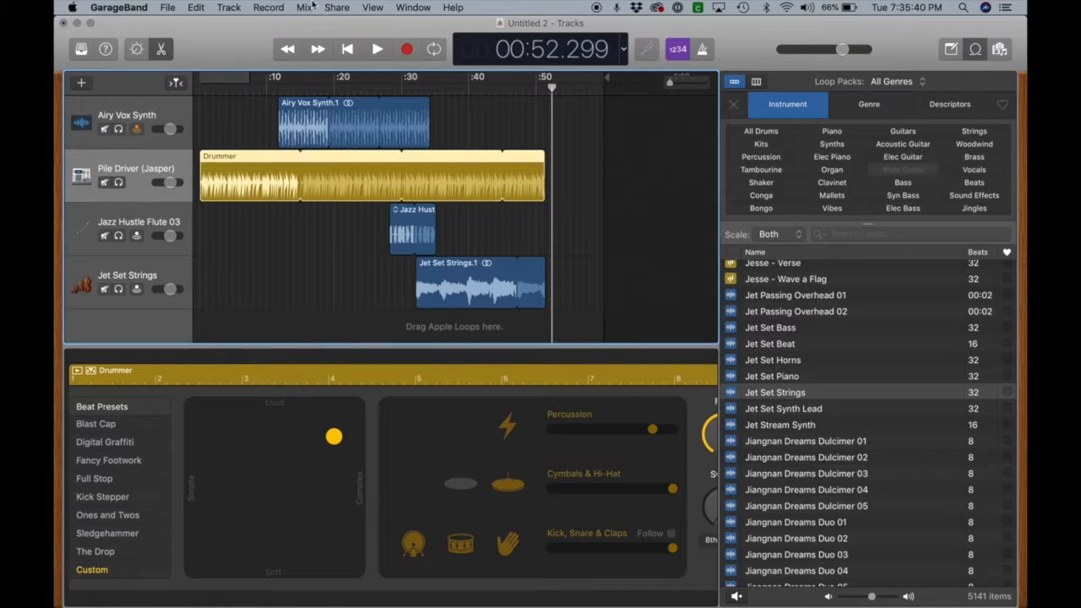
Show the volume automation for all tracks in the arrangement.
left_click(377, 8)
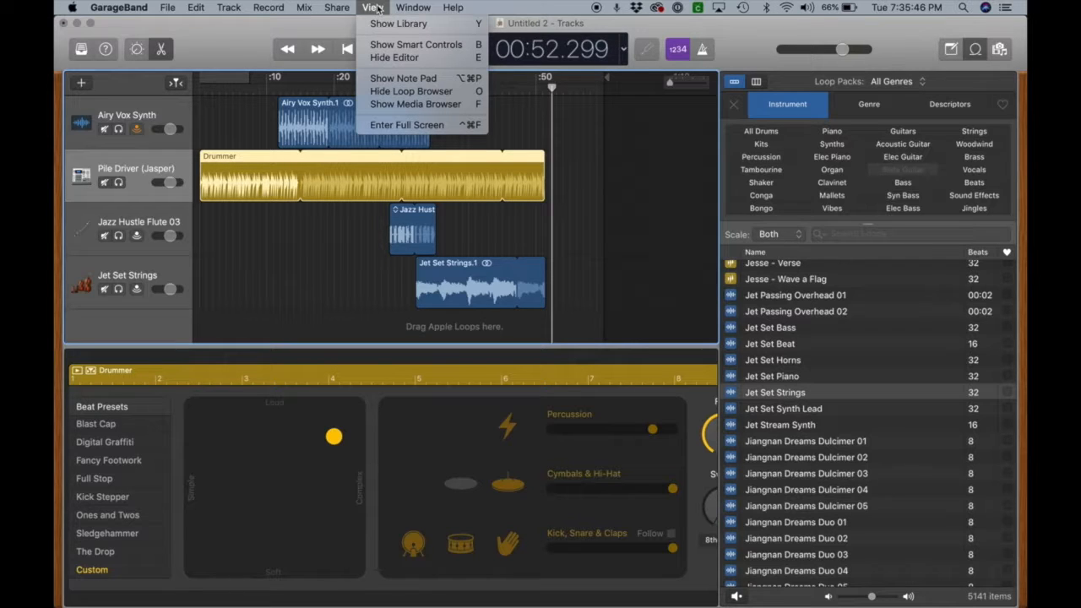
left_click(374, 7)
left_click(335, 7)
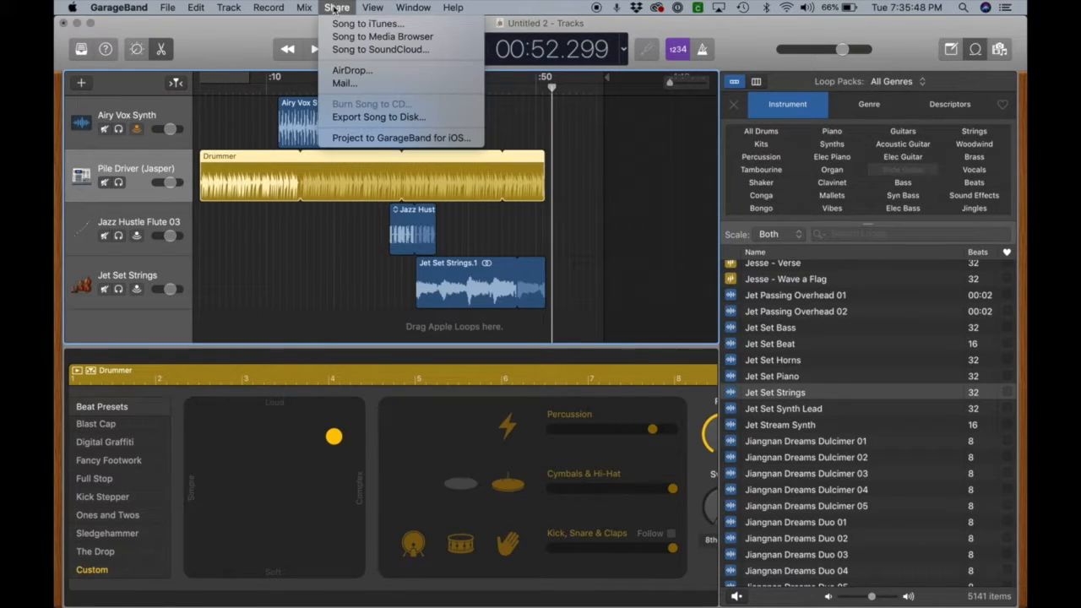
mouse_move(306, 9)
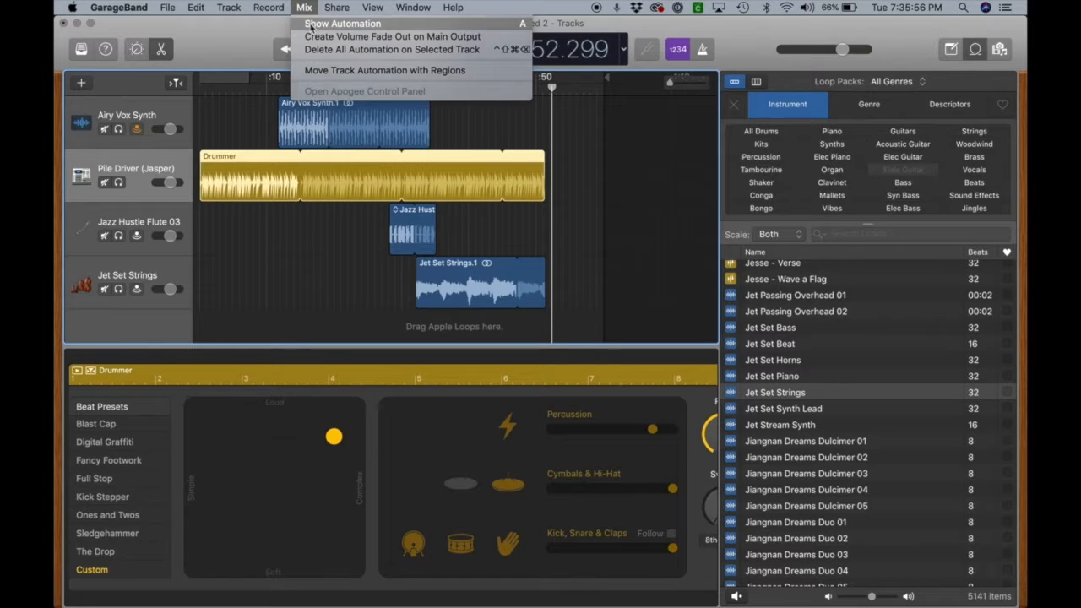
left_click(311, 25)
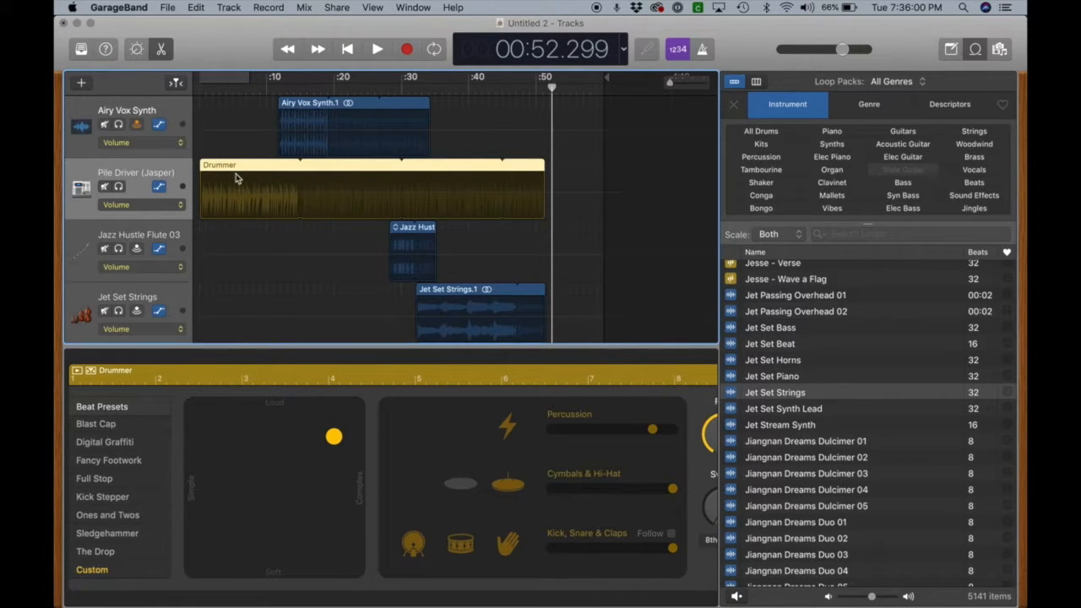
Create a volume fade-in on the Airy Vox Synth track from silence at about 11 seconds to its normal level at about 18 seconds.
left_click(260, 131)
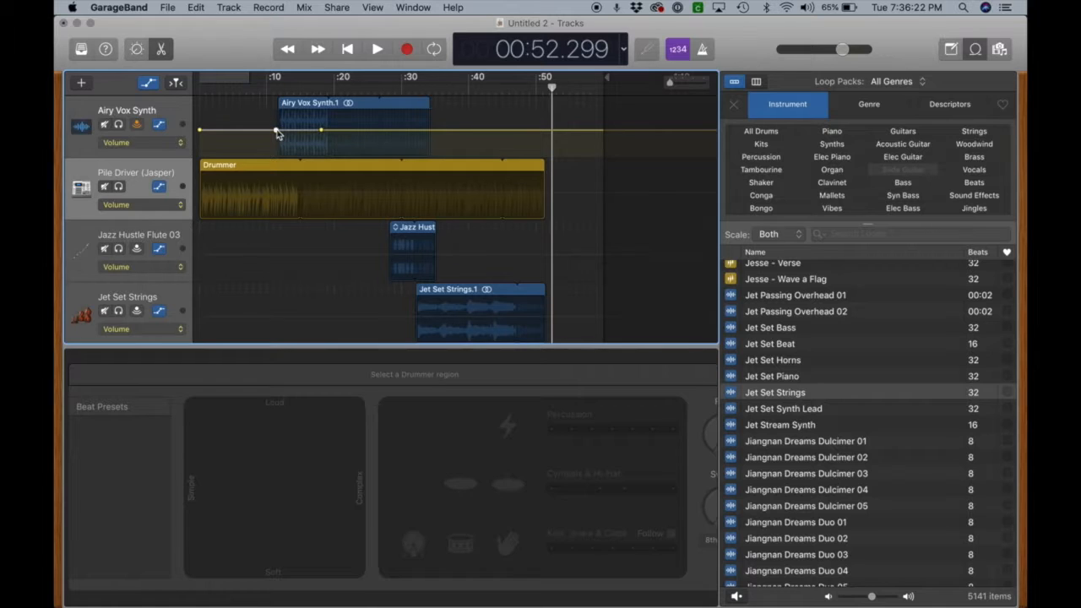
left_click_drag(277, 133, 275, 154)
left_click_drag(199, 132, 199, 157)
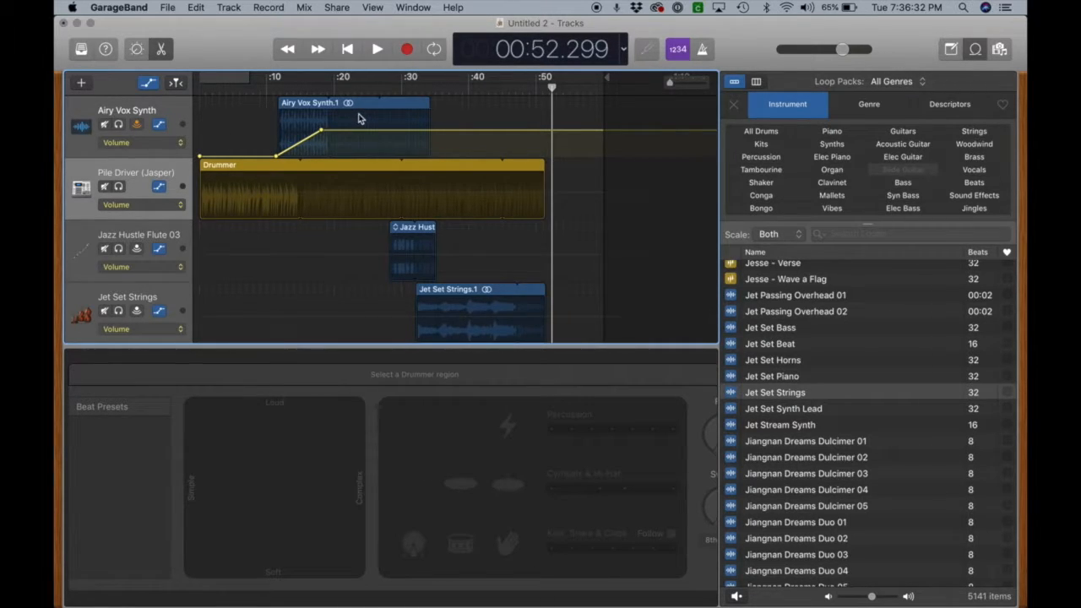
Create a volume fade-out on the Drummer track from about 40 seconds down to silence at about 52 seconds.
scroll(462, 183, "down", 1)
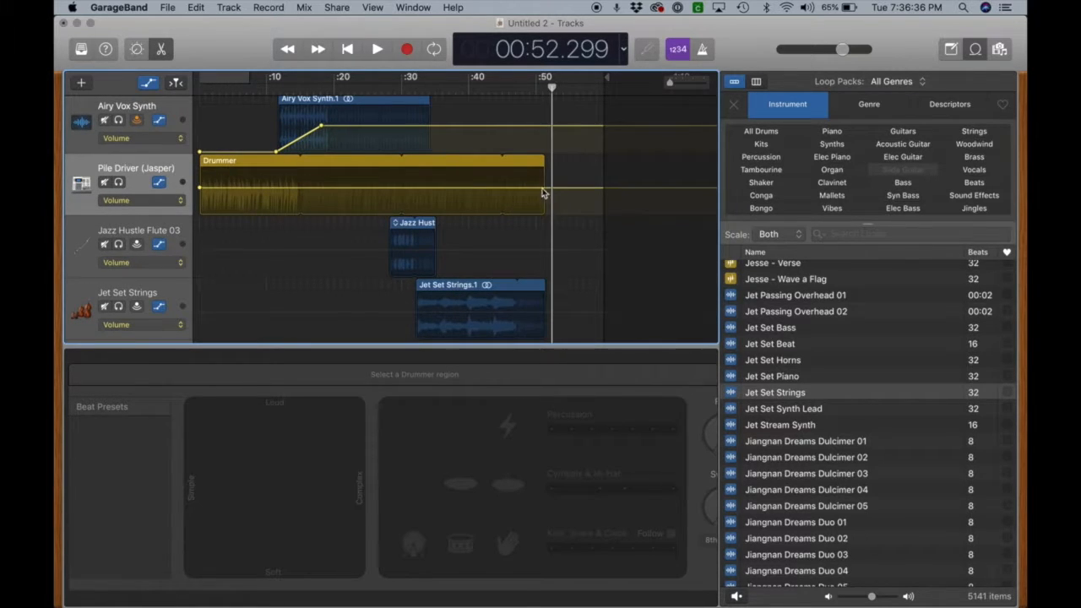
left_click(563, 186)
left_click_drag(563, 189, 471, 187)
left_click_drag(569, 188, 549, 215)
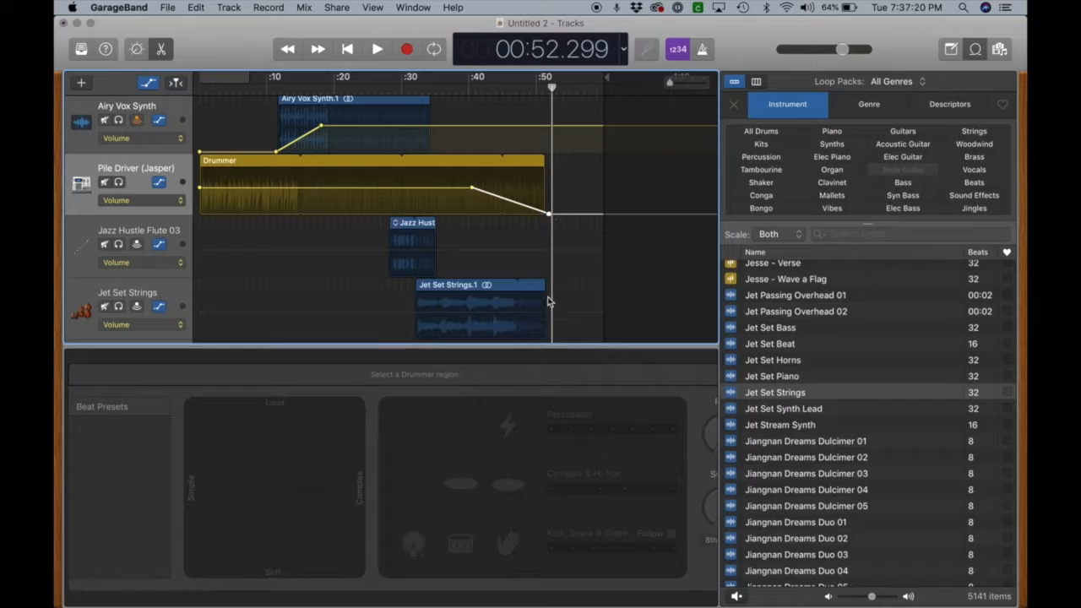
Create a volume fade-out on the Jet Set Strings track from about 47 seconds down to silence at about 52 seconds.
left_click(521, 314)
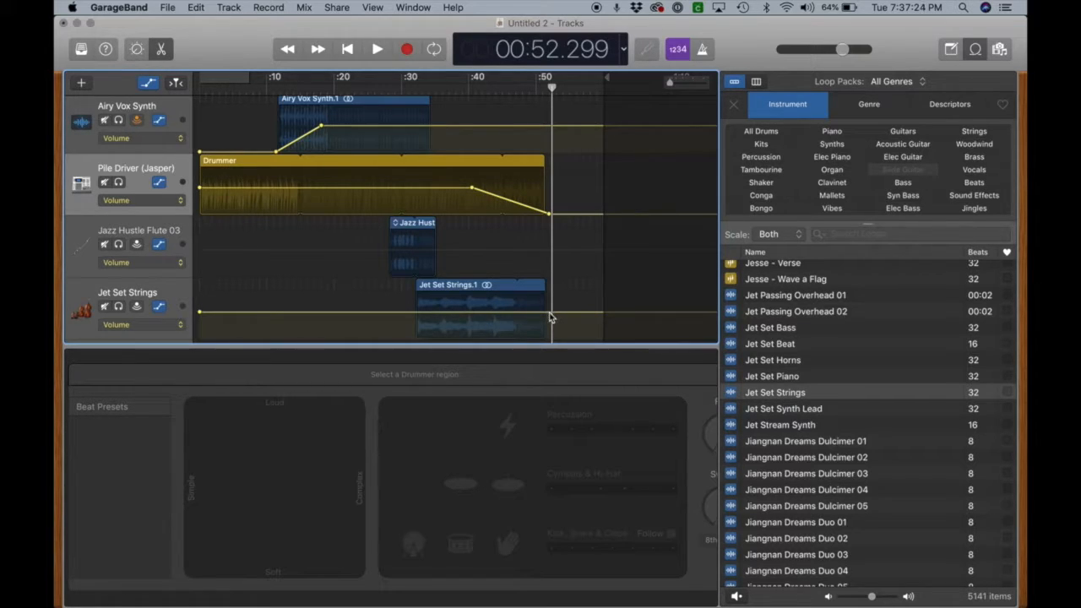
mouse_move(550, 313)
left_mouse_down()
mouse_move(549, 329)
mouse_move(551, 313)
left_mouse_up()
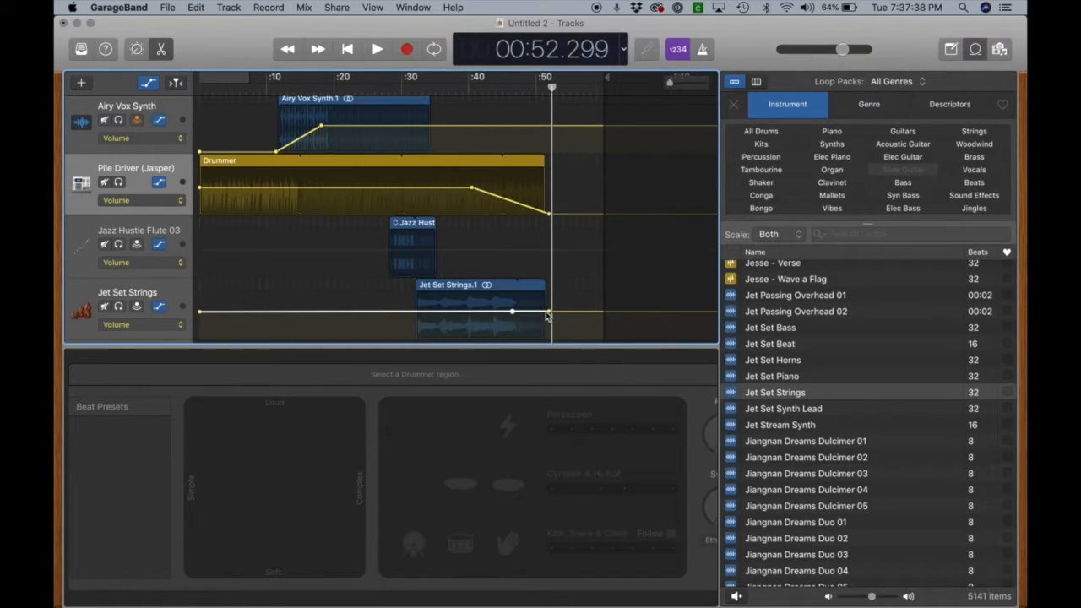
left_click_drag(550, 316, 519, 312)
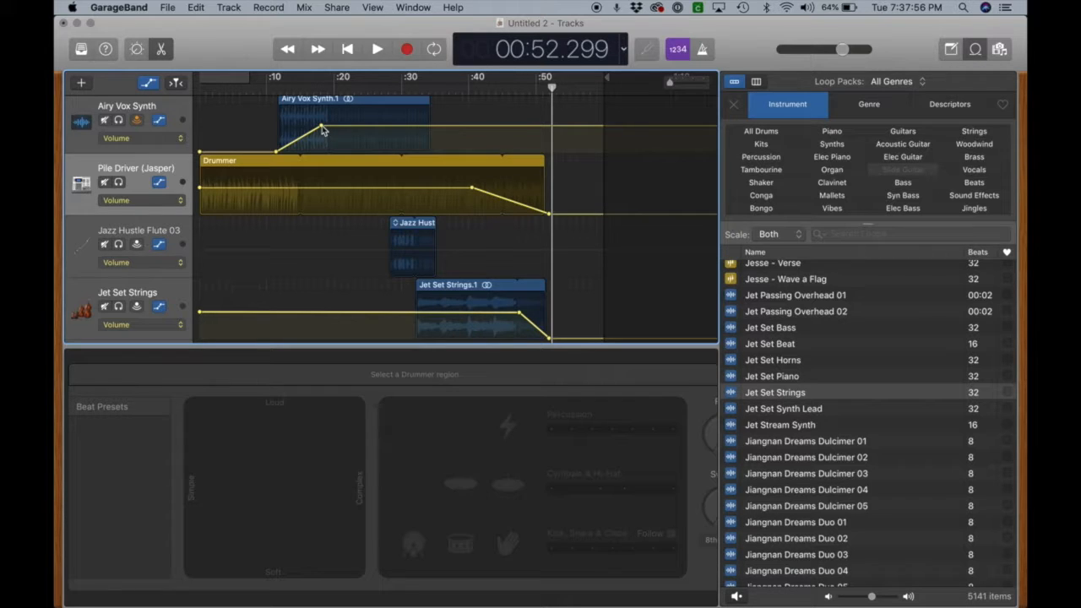
Slightly lower the Airy Vox Synth level at the end of its fade-in, and play the whole arrangement from the beginning.
left_click_drag(322, 129, 321, 132)
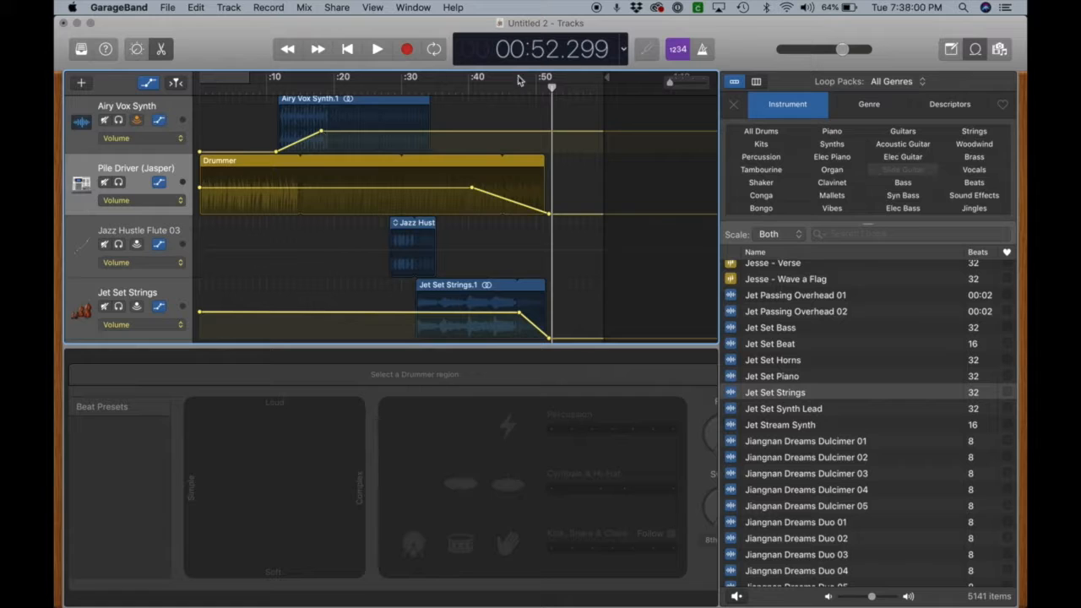
left_click_drag(553, 88, 178, 132)
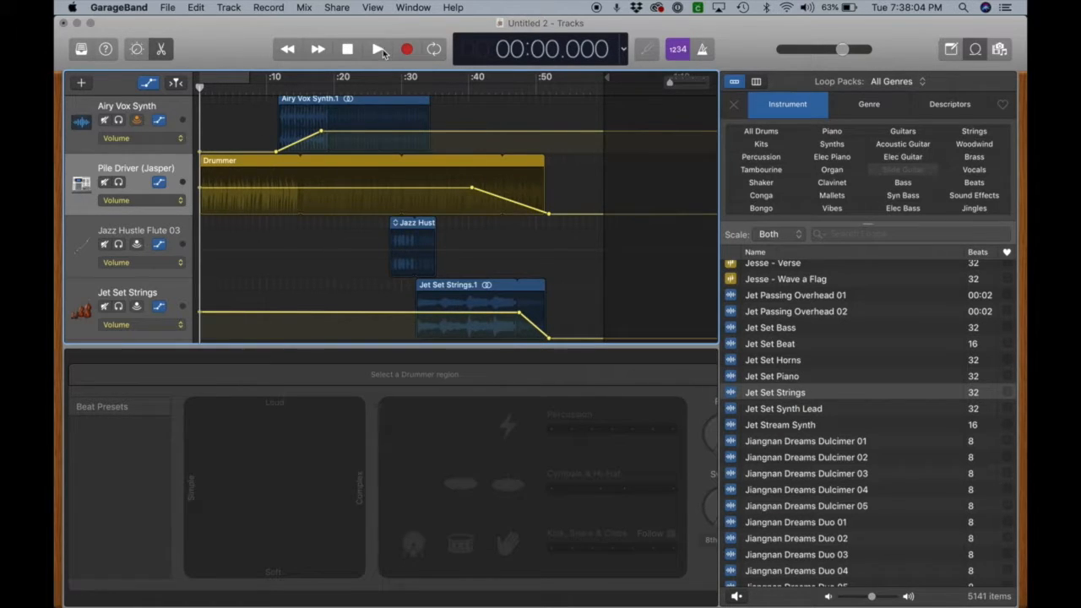
left_click(377, 49)
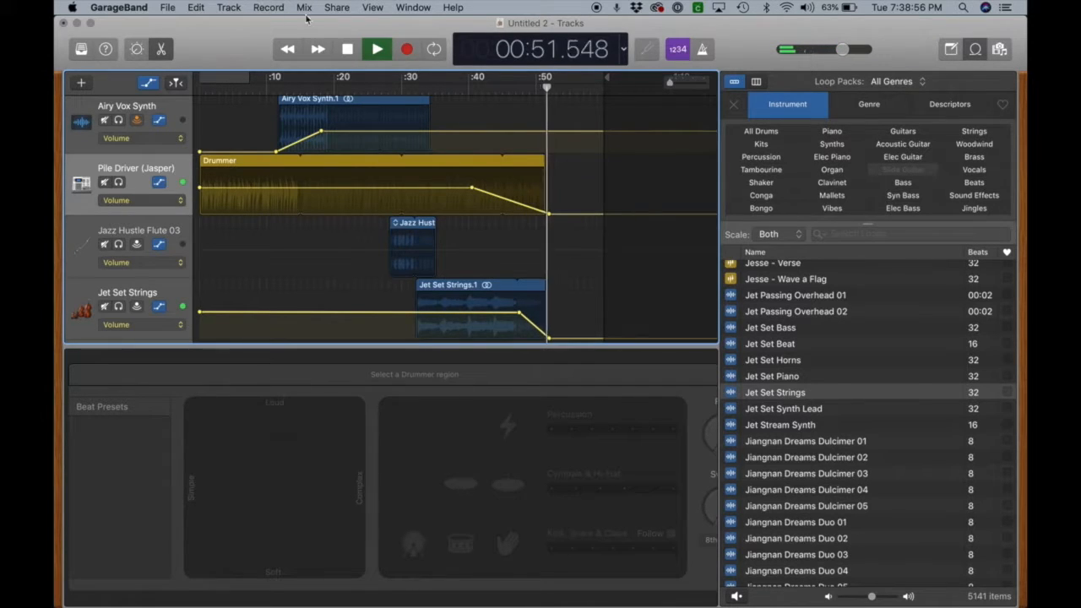
left_click(347, 49)
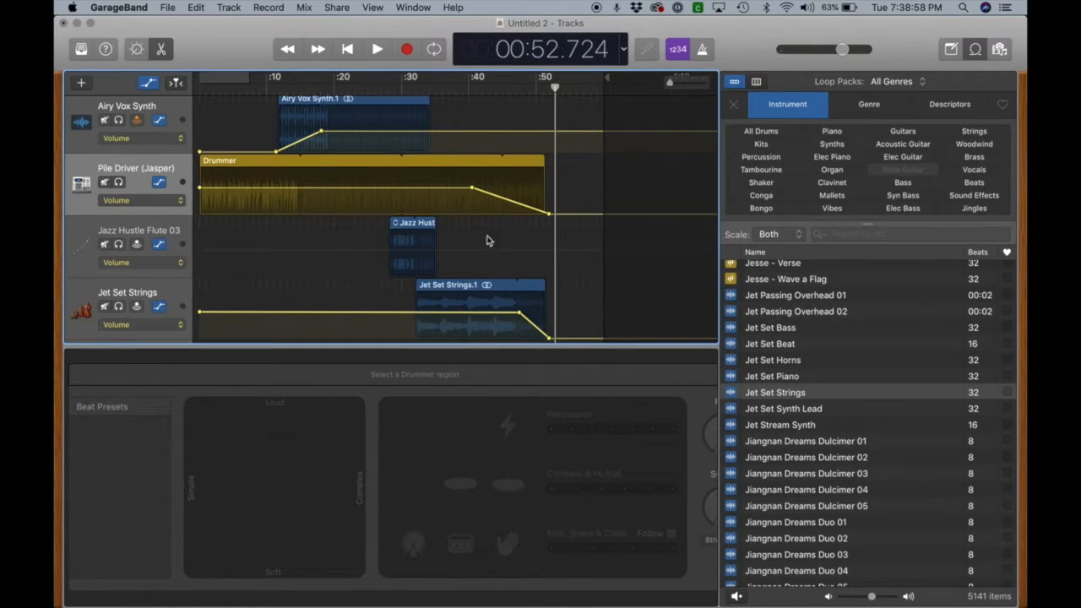
Move the start of the Jet Set Strings fade-out earlier to about 42 seconds, and return the playhead to the beginning.
left_click(549, 338)
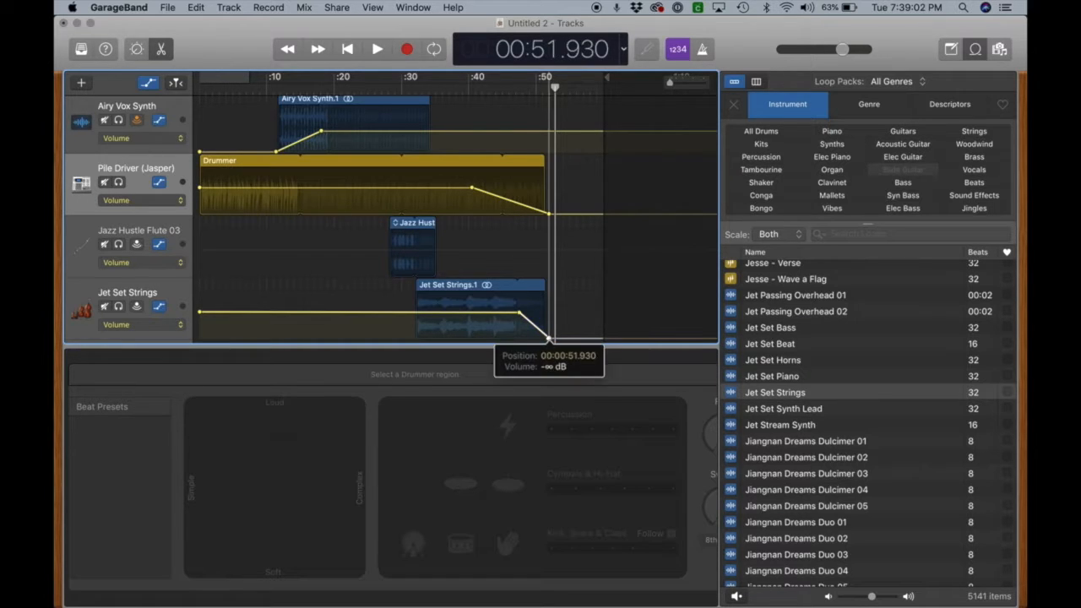
left_click_drag(519, 316, 484, 313)
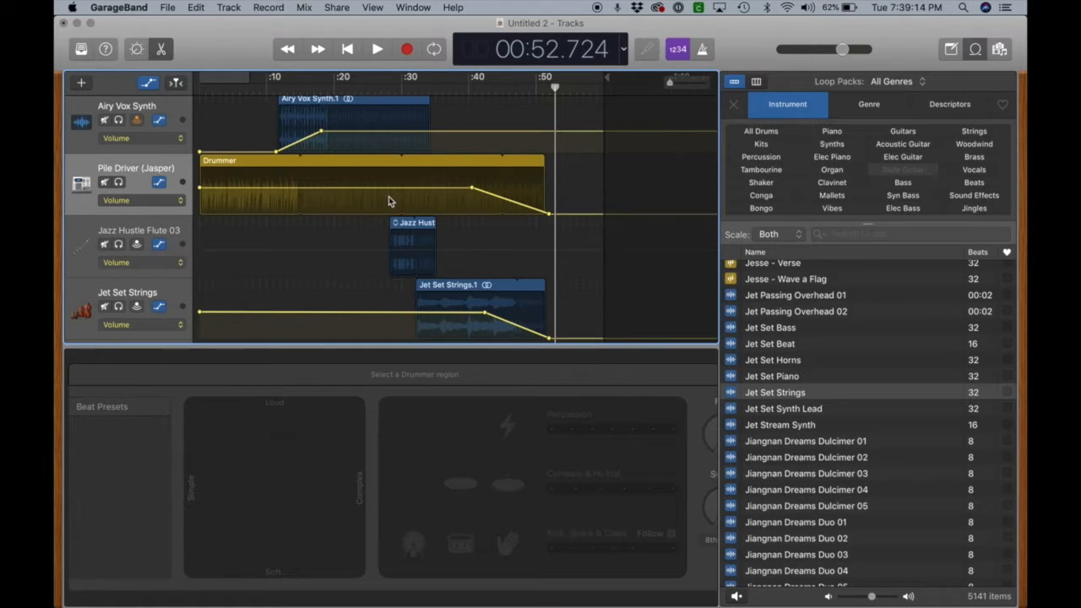
scroll(389, 200, "down", 1)
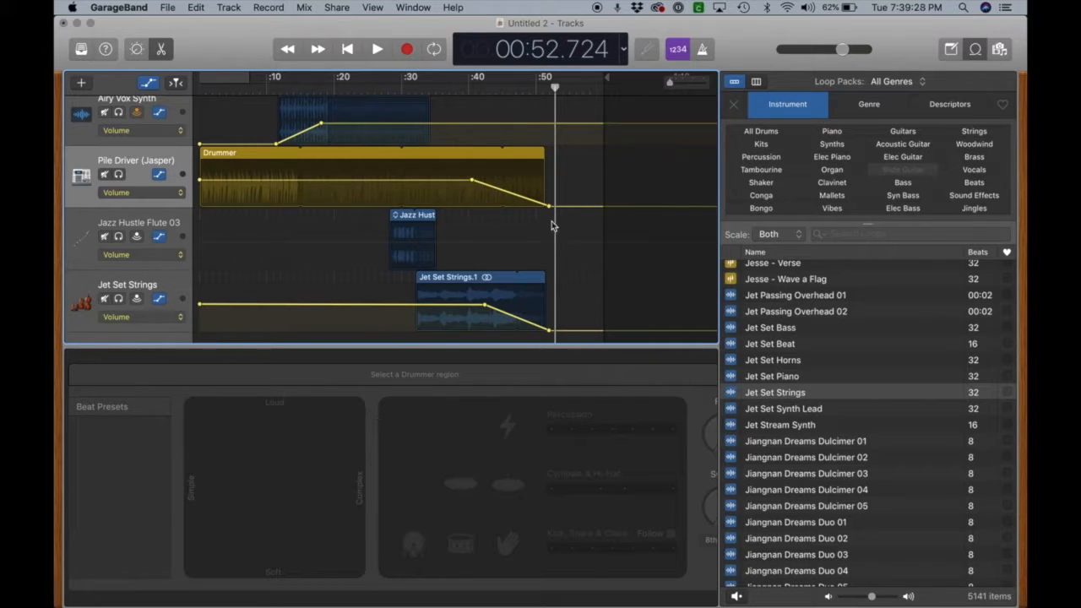
left_click_drag(558, 85, 184, 76)
scroll(306, 222, "down", 2)
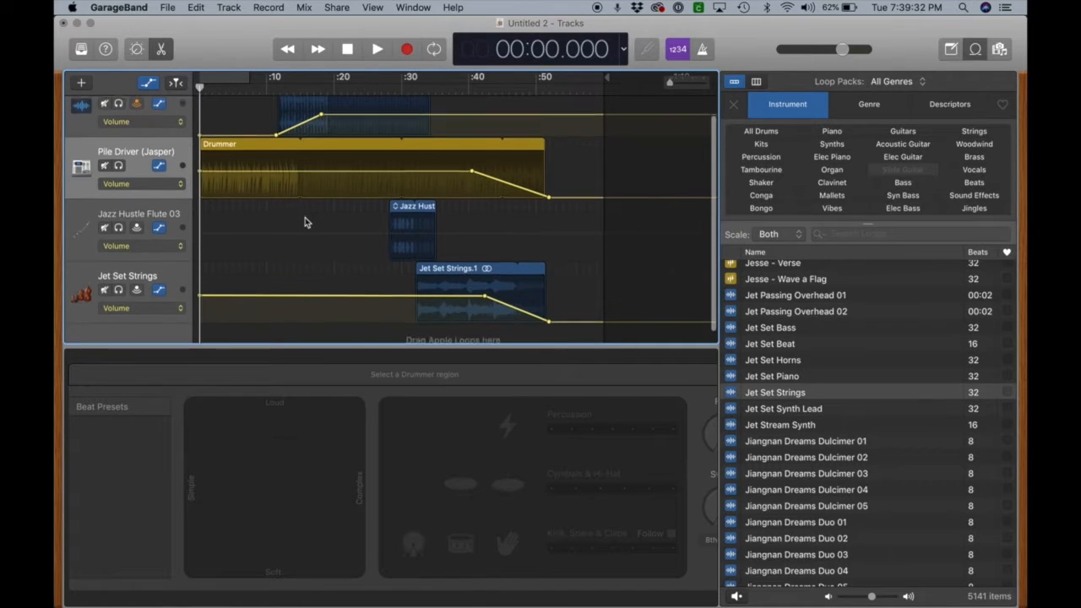
Export the song to the Desktop as a High Quality AAC file named with the student's first name followed by 7Hour.
left_click(337, 7)
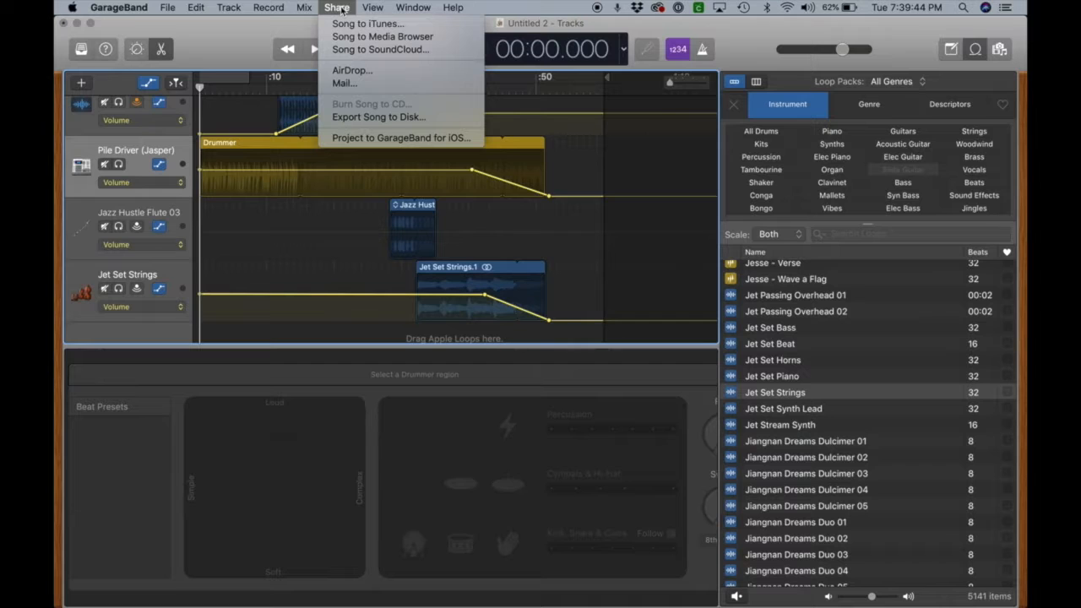
left_click(354, 117)
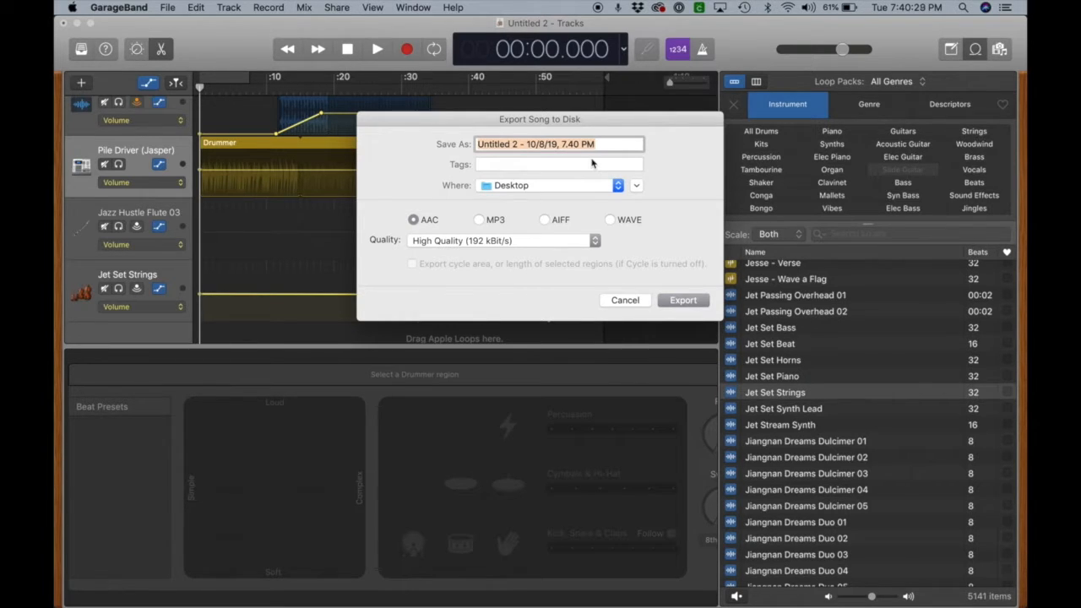
type("Sam")
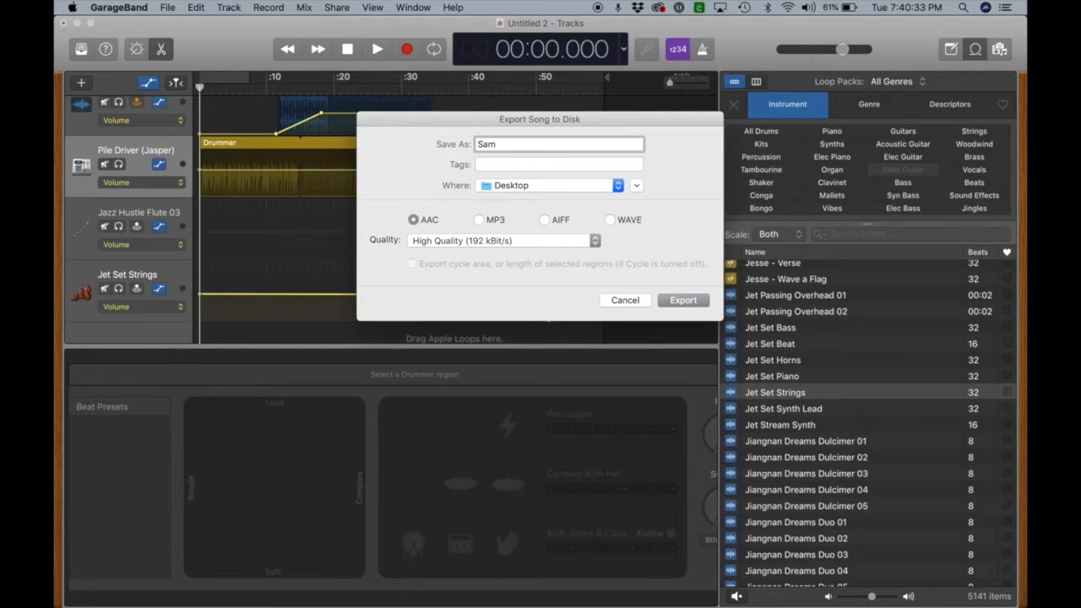
type("7Hour")
left_click(684, 302)
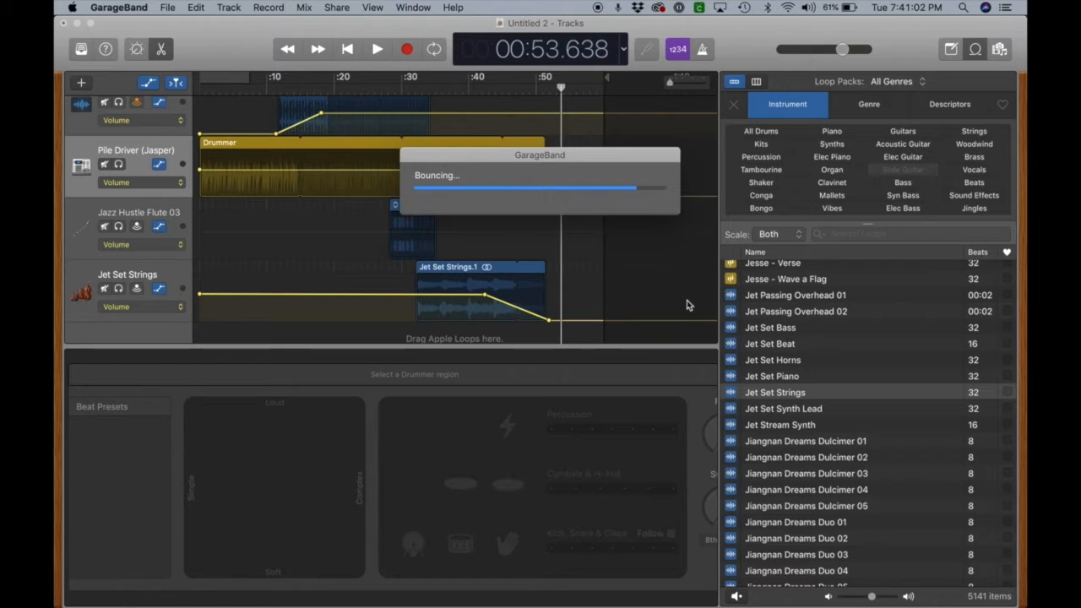
Minimize the project window and move the exported .m4a file to the empty middle of the Desktop.
left_click(77, 23)
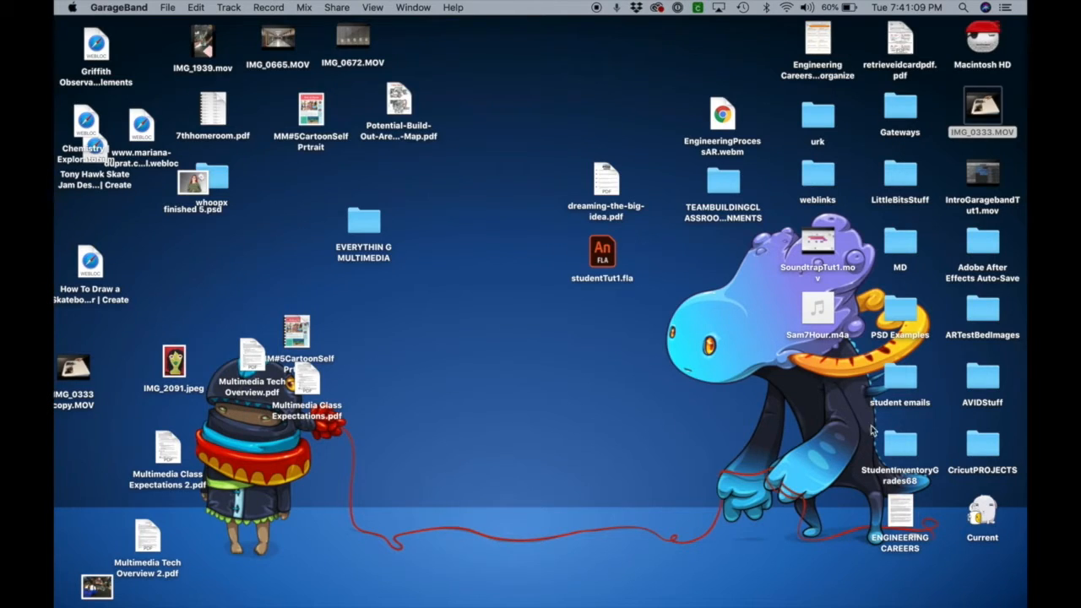
left_click_drag(817, 325, 530, 366)
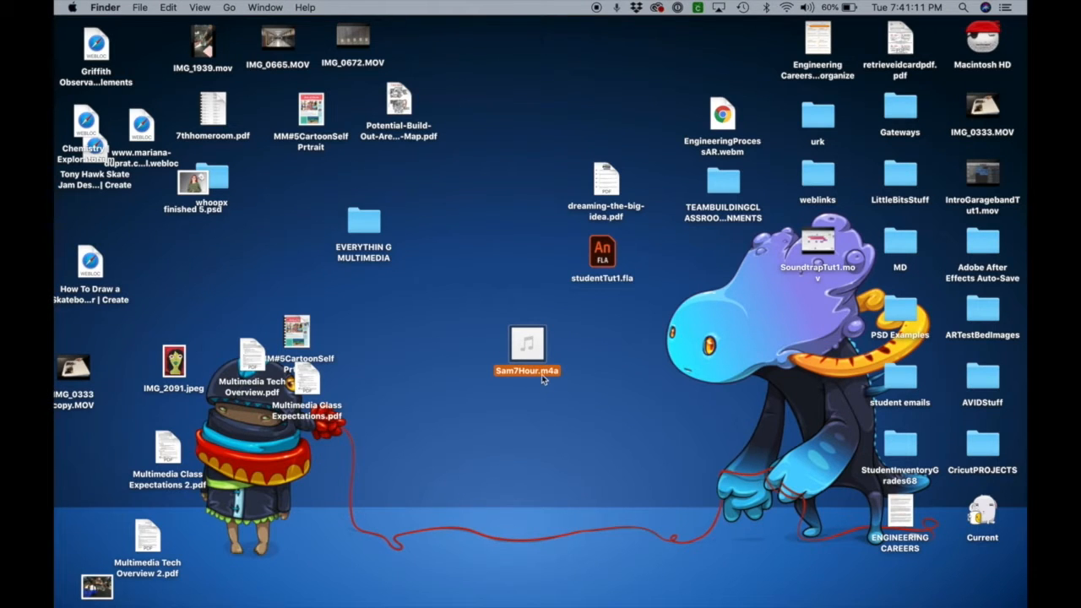